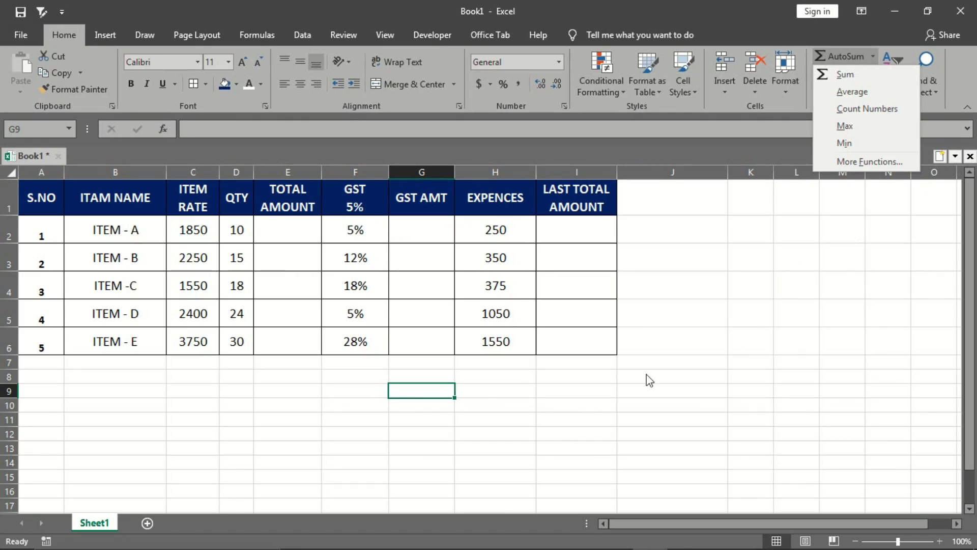
- Examine the item table's overall layout and the five entries under the item name heading
key("Escape")
left_click_drag(33, 204, 563, 340)
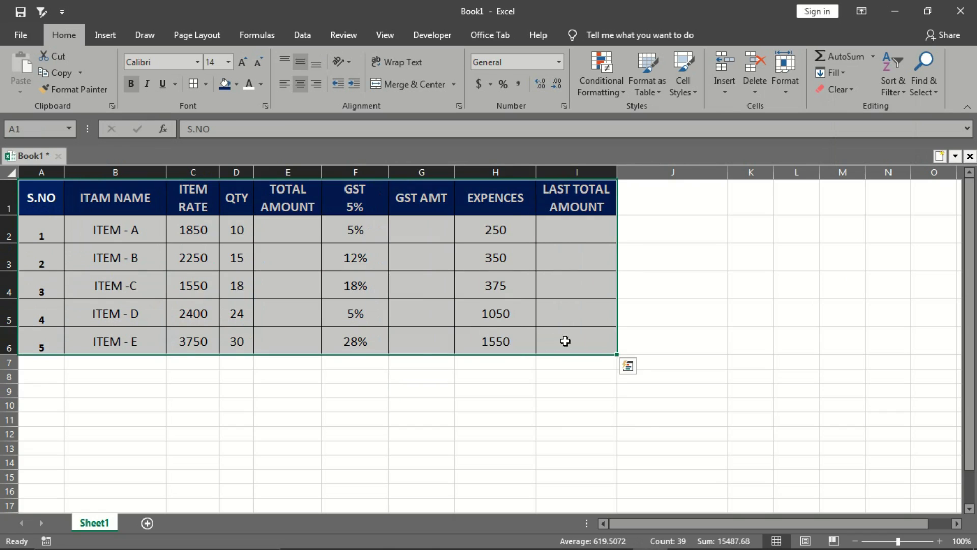
left_click(567, 403)
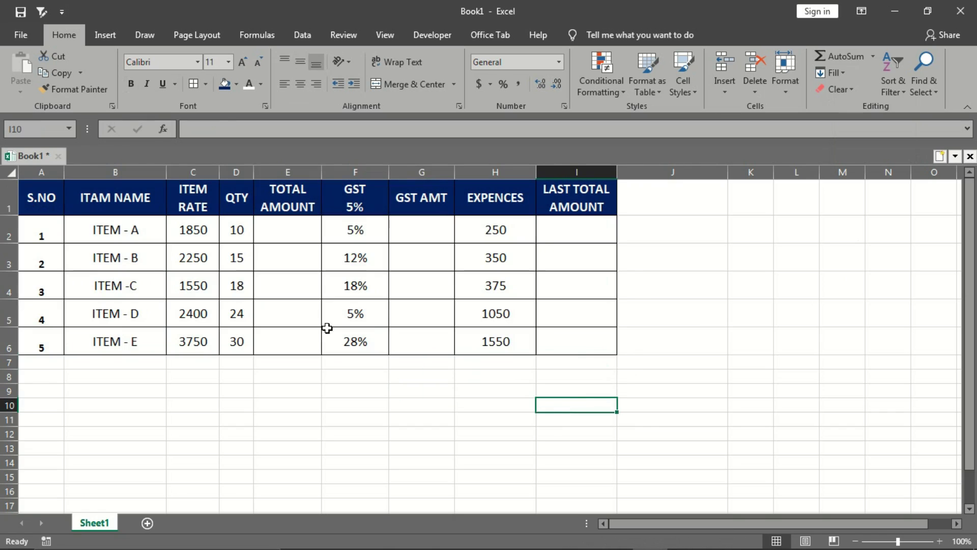
left_click(46, 208)
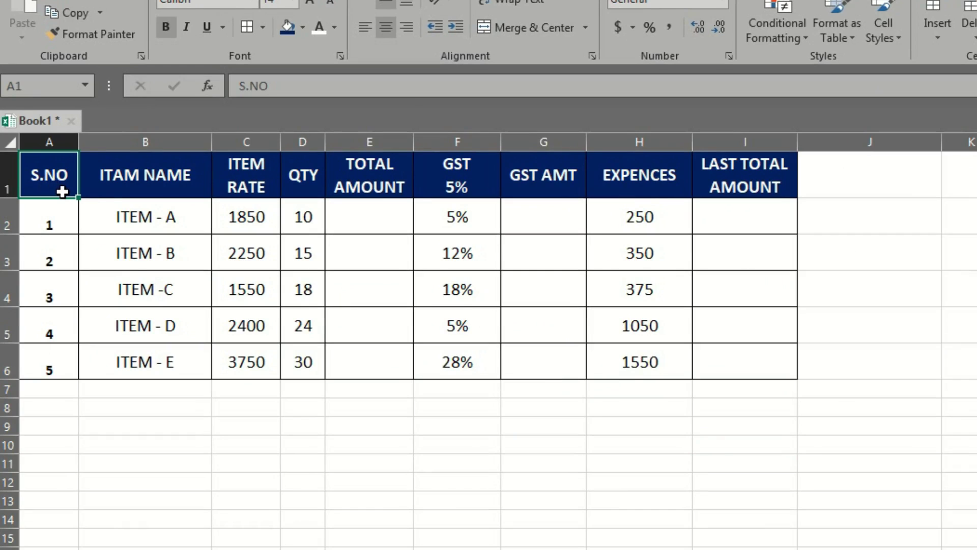
left_click(135, 195)
left_click_drag(135, 201, 139, 351)
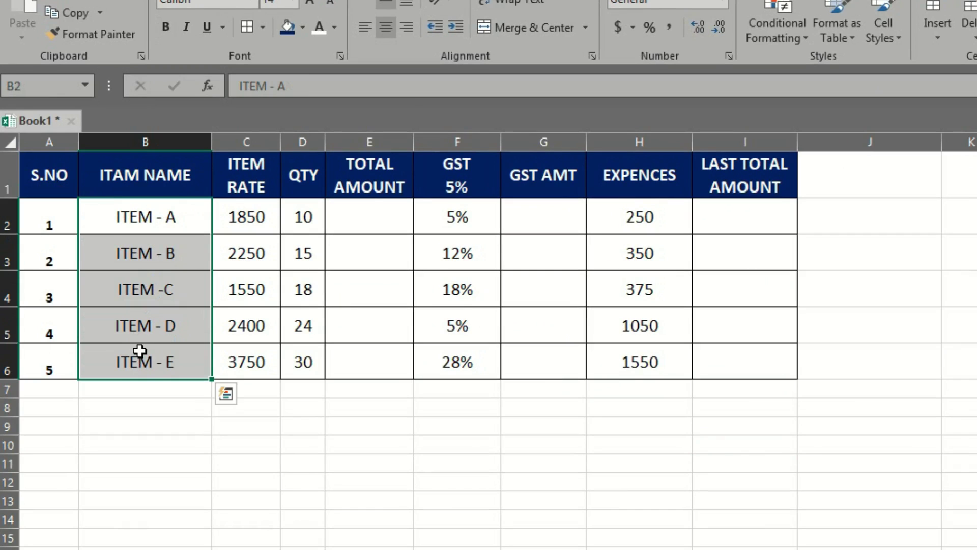
left_click(146, 216)
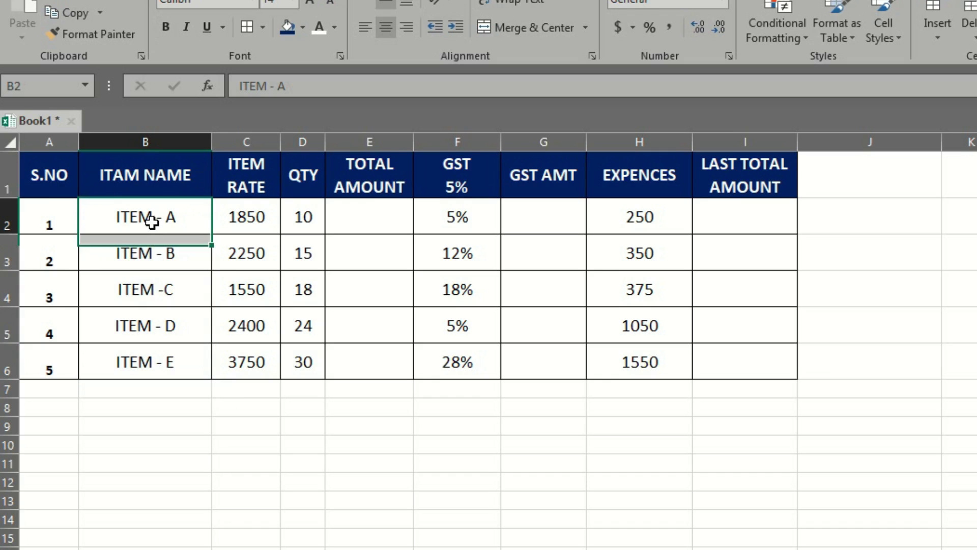
left_click(155, 253)
left_click(149, 286)
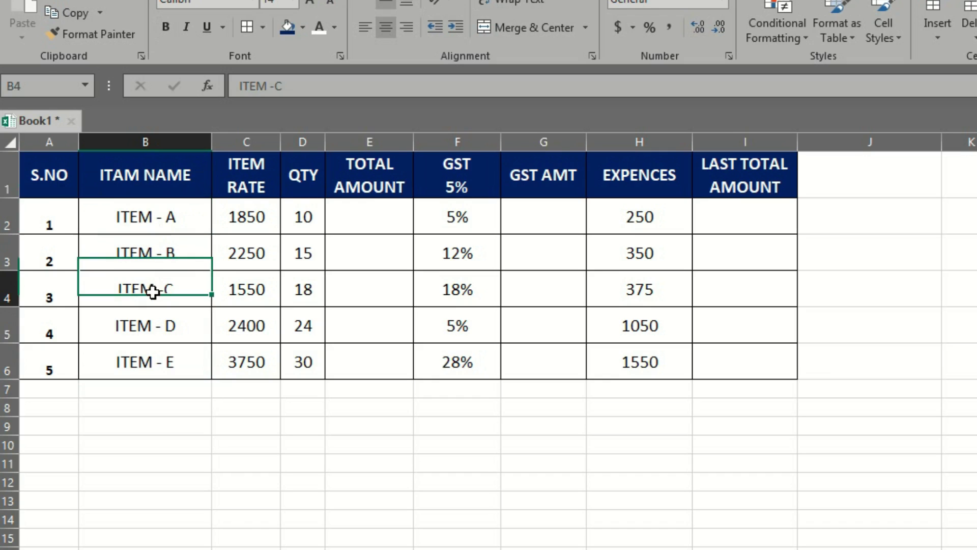
left_click(144, 326)
left_click(142, 369)
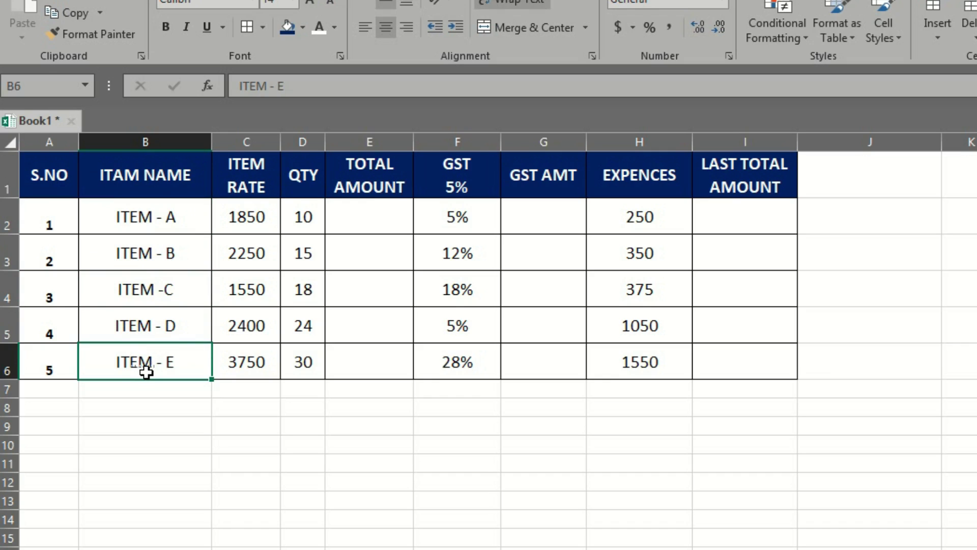
- Examine the rate and quantity listed for each item in columns C and D
left_click(250, 216)
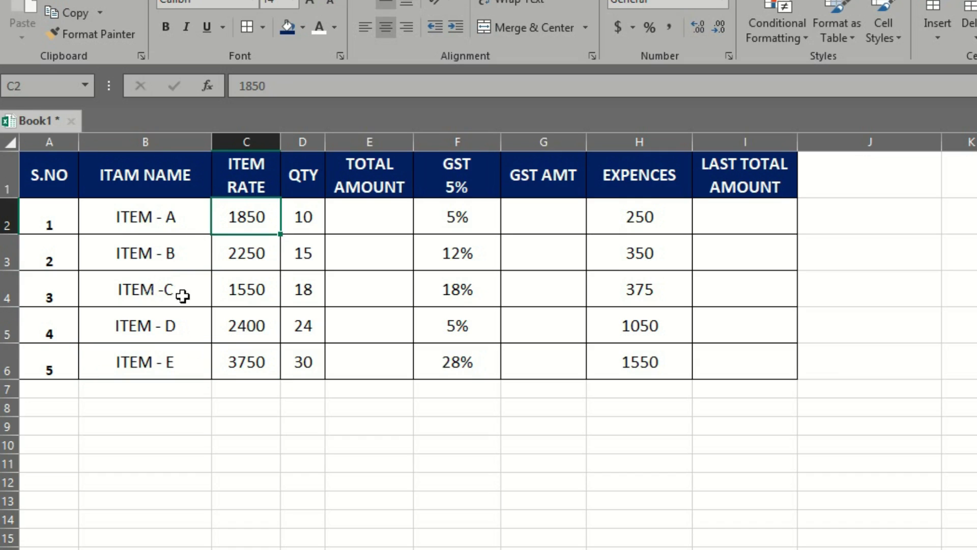
left_click_drag(227, 214, 238, 352)
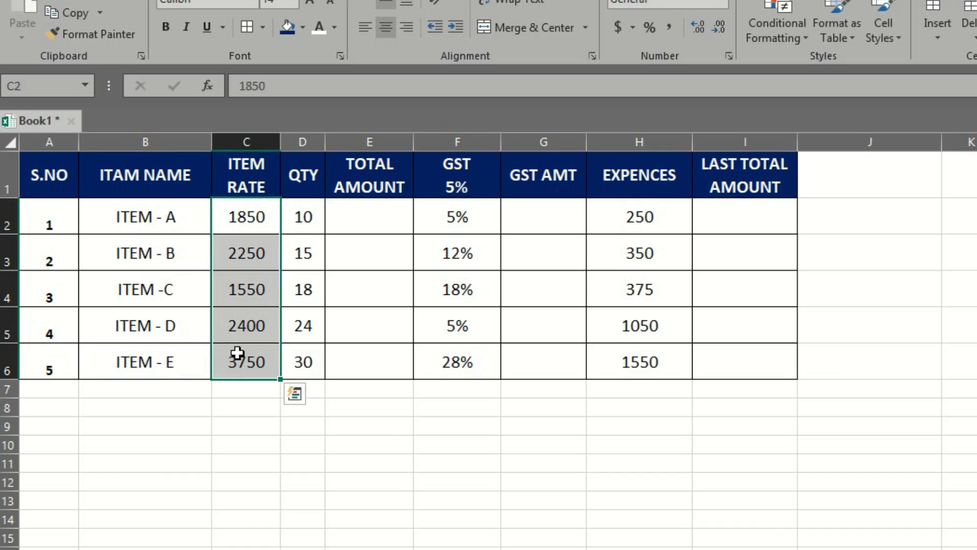
left_click(251, 390)
left_click(304, 215)
left_click_drag(305, 215, 299, 365)
left_click(298, 396)
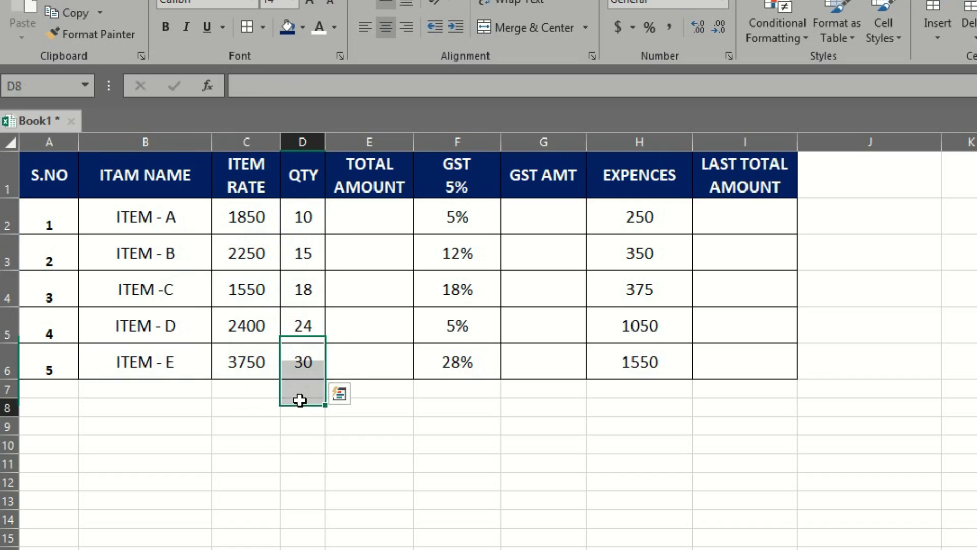
left_click(183, 240)
left_click(162, 216)
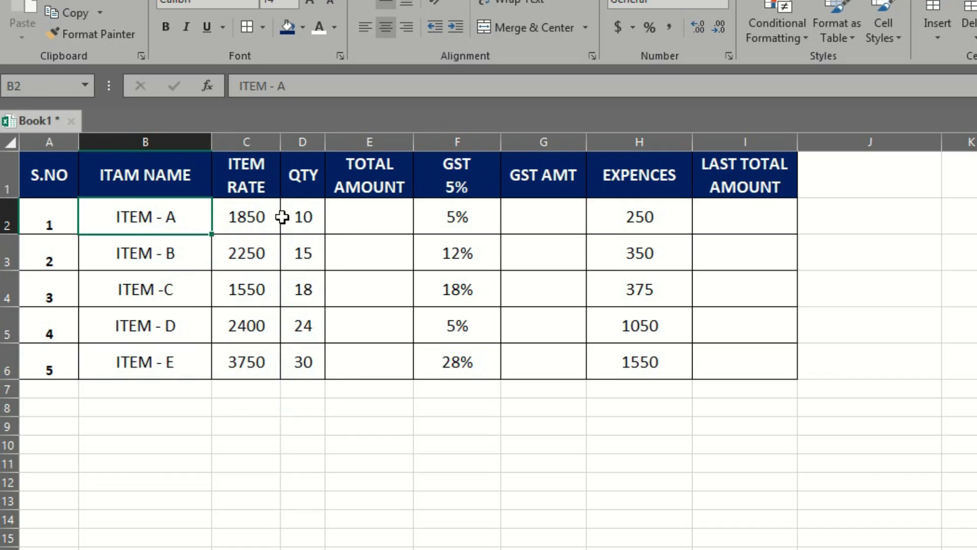
left_click(303, 217)
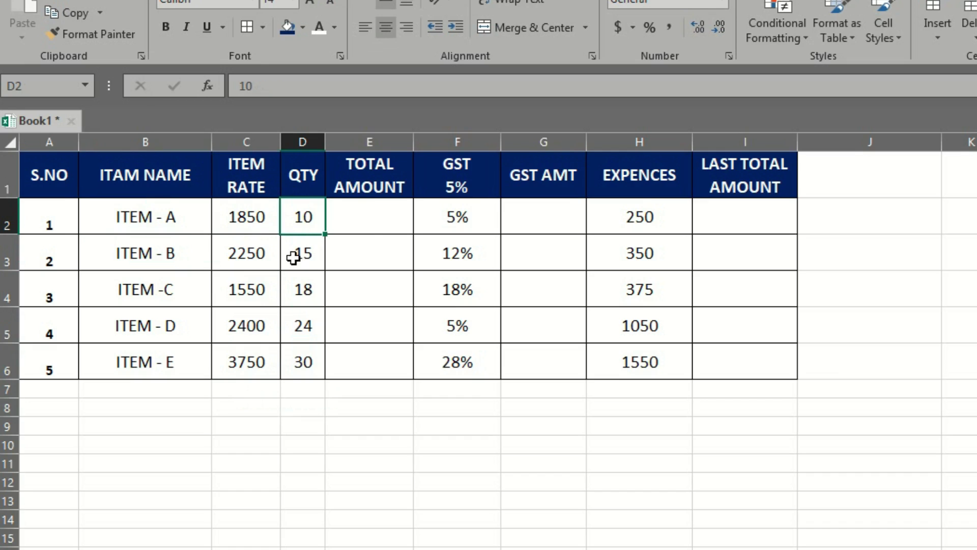
- Examine each item's GST percentage along with the empty TOTAL AMOUNT and GST AMT columns
left_click_drag(367, 213, 365, 355)
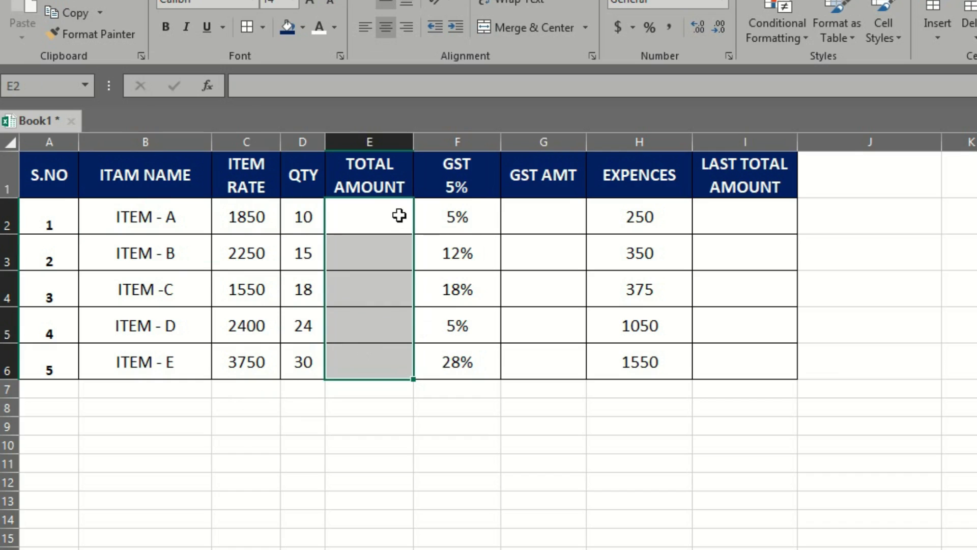
left_click_drag(473, 213, 468, 344)
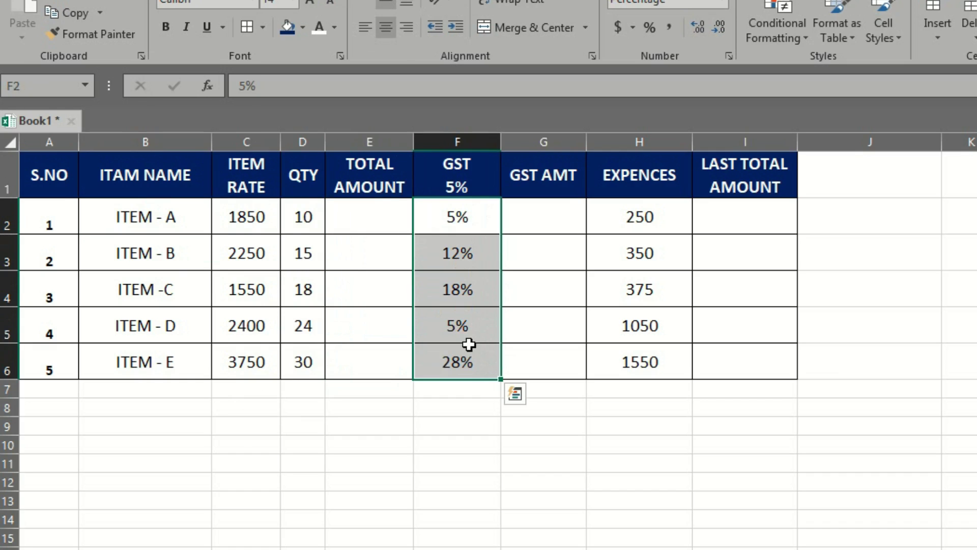
left_click_drag(163, 214, 443, 224)
left_click(481, 224)
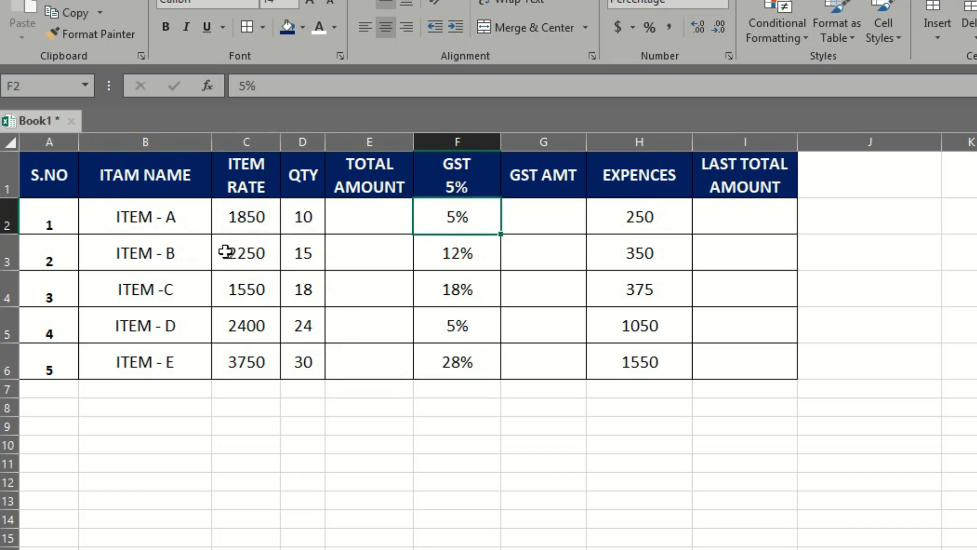
left_click(463, 255)
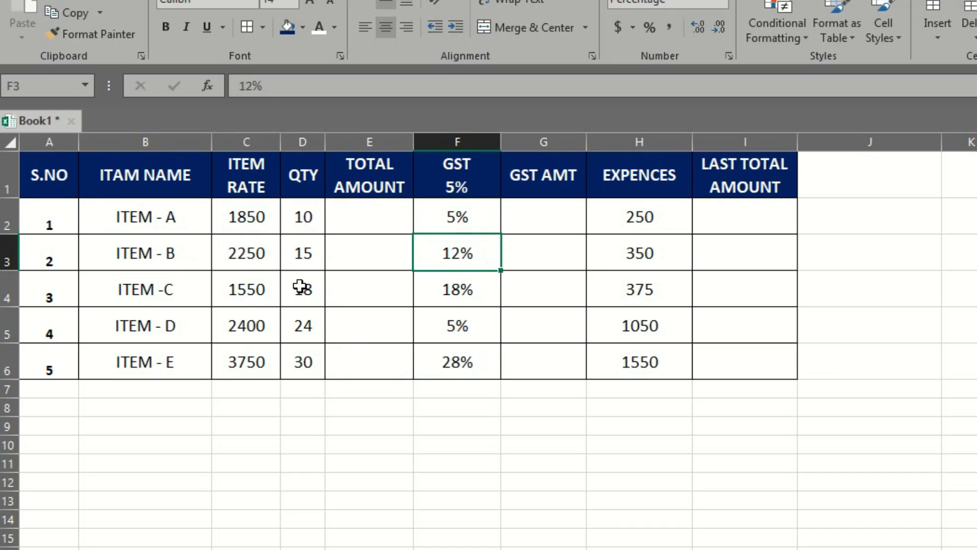
left_click(190, 290)
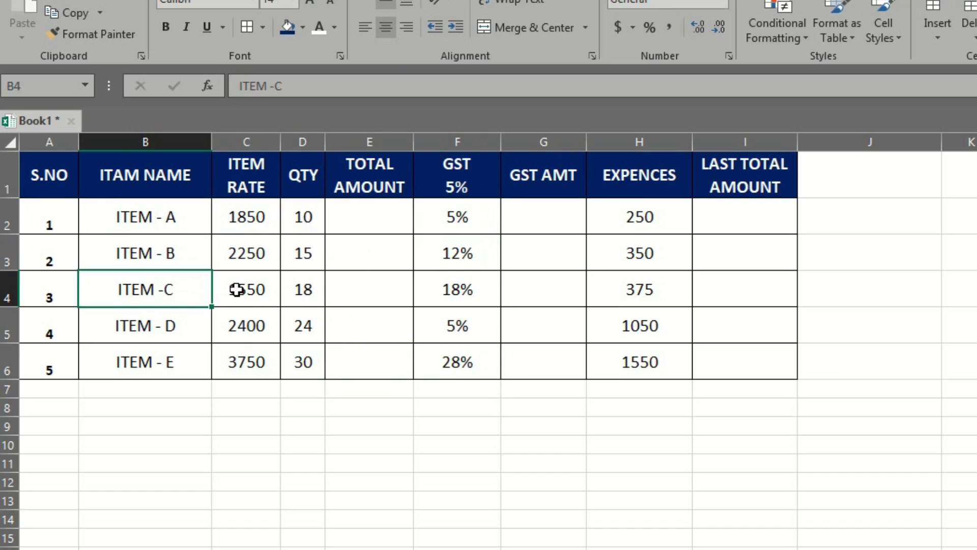
left_click(483, 294)
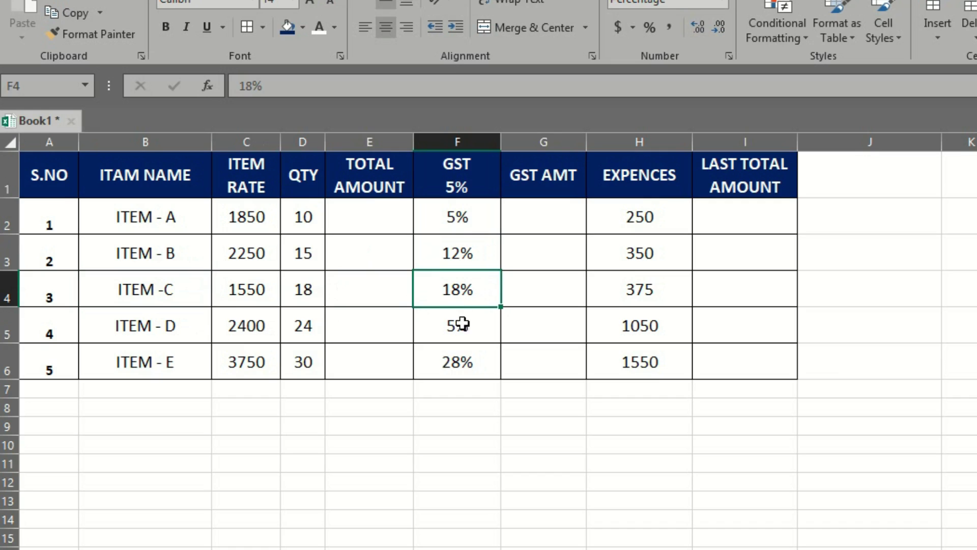
left_click(168, 366)
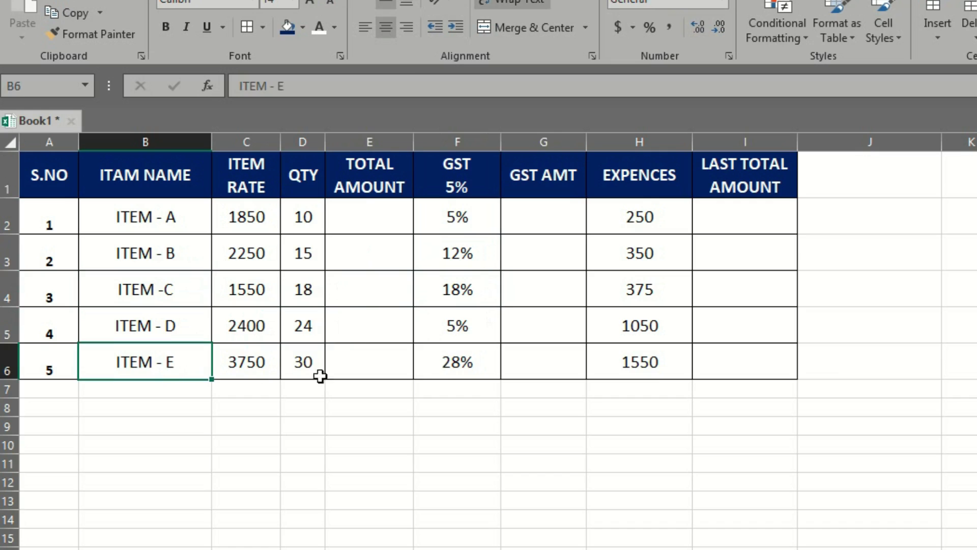
left_click(488, 366)
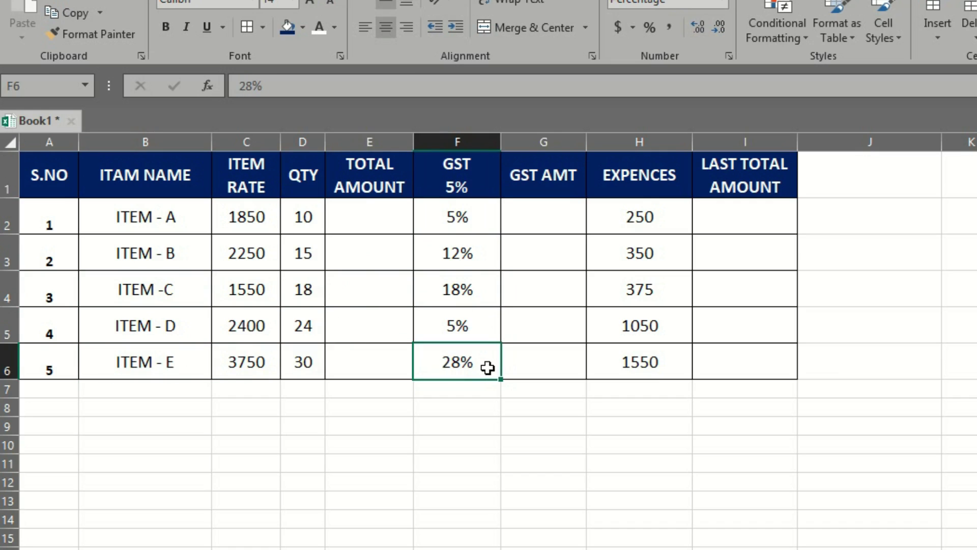
left_click_drag(364, 219, 364, 360)
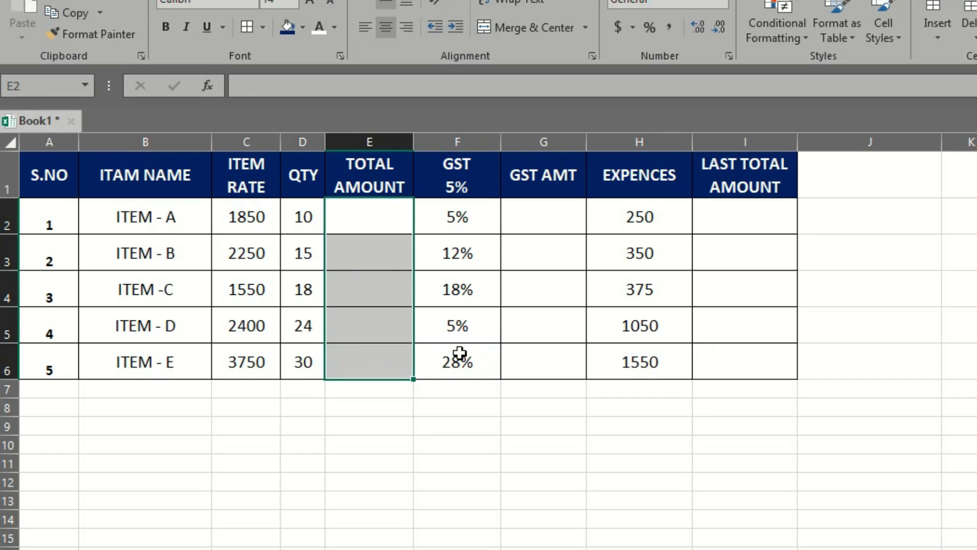
left_click_drag(521, 218, 522, 363)
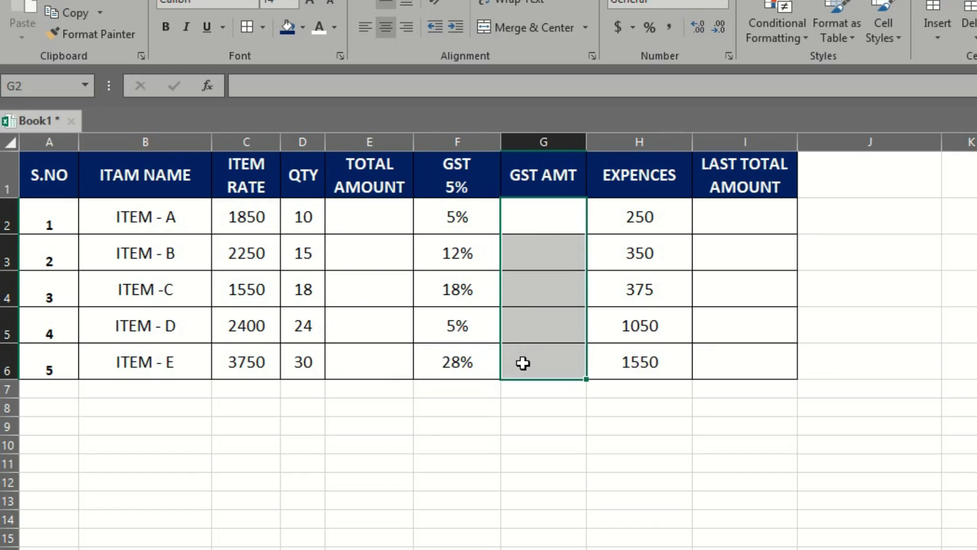
left_click(540, 213)
left_click_drag(540, 212, 536, 358)
- Insert a blank column between the GST AMT and EXPENCES columns
right_click(647, 136)
left_click(682, 271)
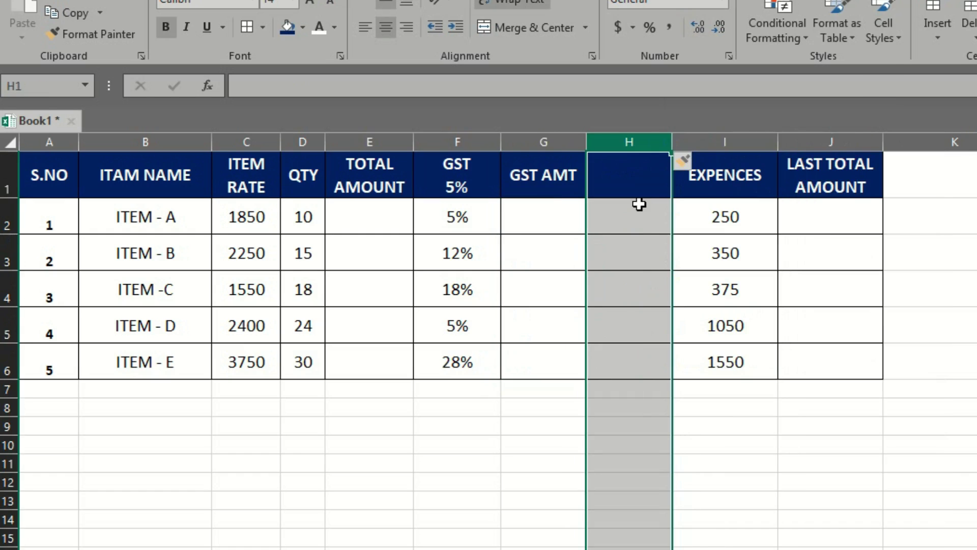
left_click(638, 356)
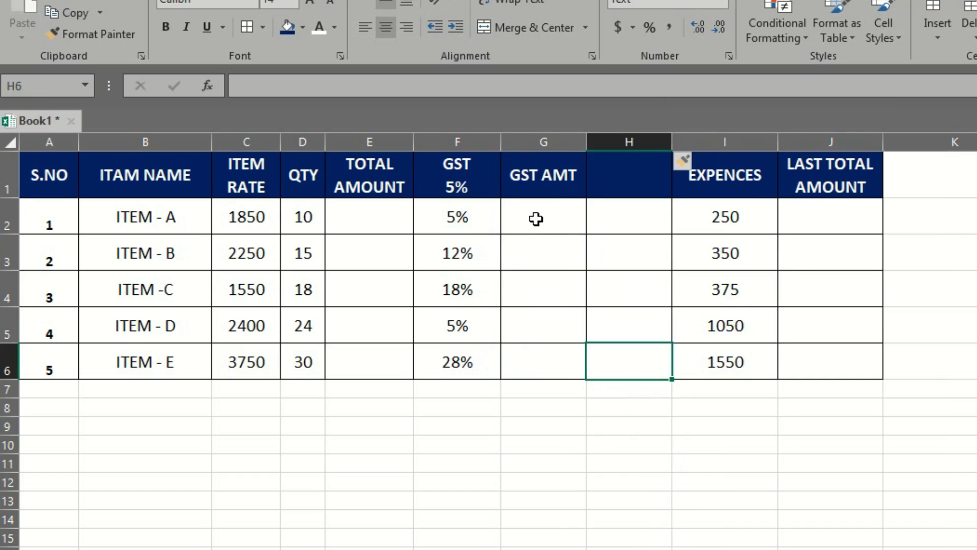
left_click(383, 219)
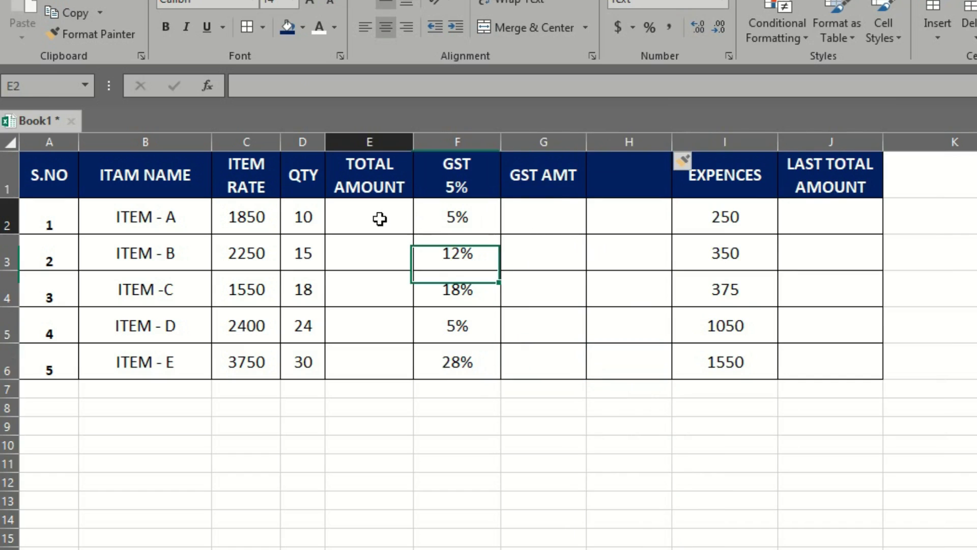
left_click(532, 228)
left_click_drag(629, 224, 629, 354)
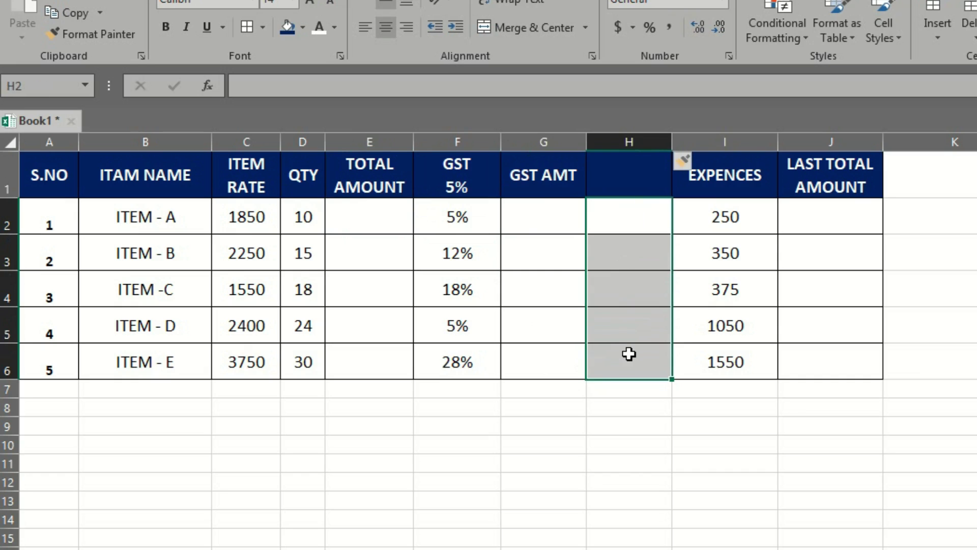
left_click_drag(725, 219, 722, 354)
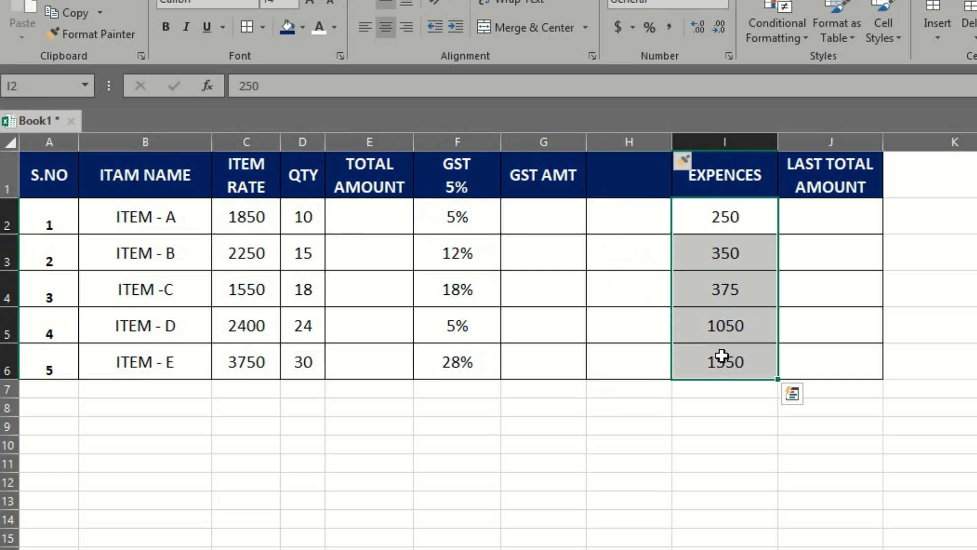
left_click_drag(804, 211, 806, 348)
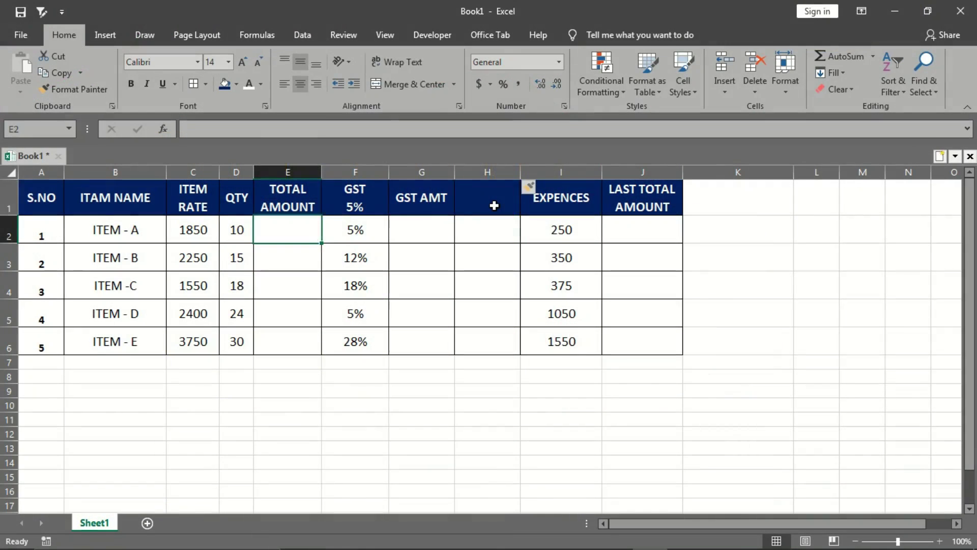
- Enter the heading "TOTAL AMOUNT WITH GST" in cell H1 of the blank column
left_click(494, 205)
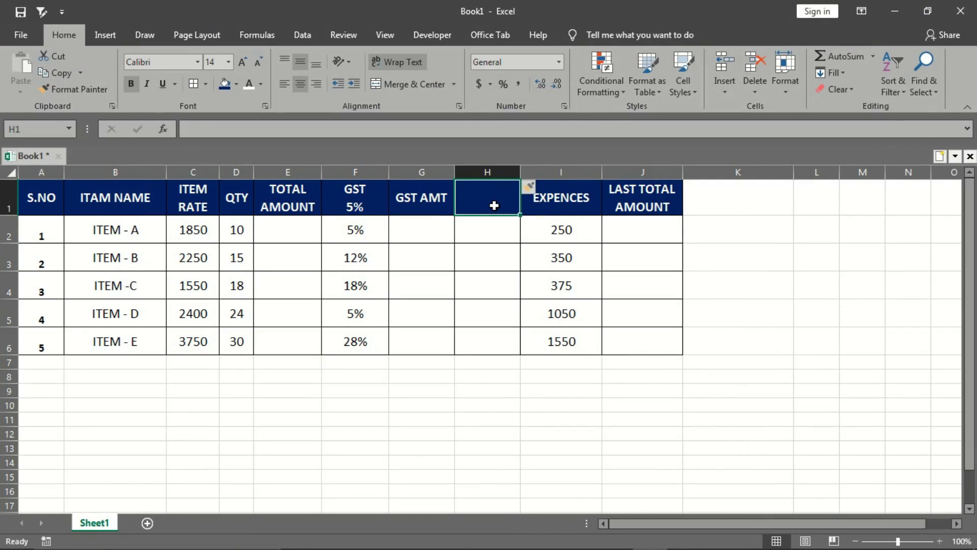
type("TOTAL AMOUNT WITH GST")
key("Return")
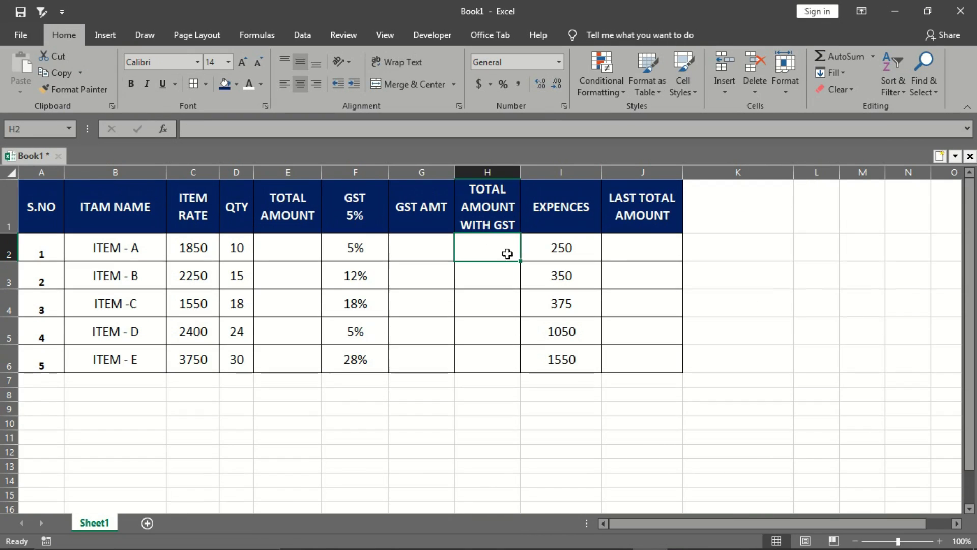
- Examine the rate, quantity and TOTAL AMOUNT cells of ITEM - A in row 2
left_click(296, 250)
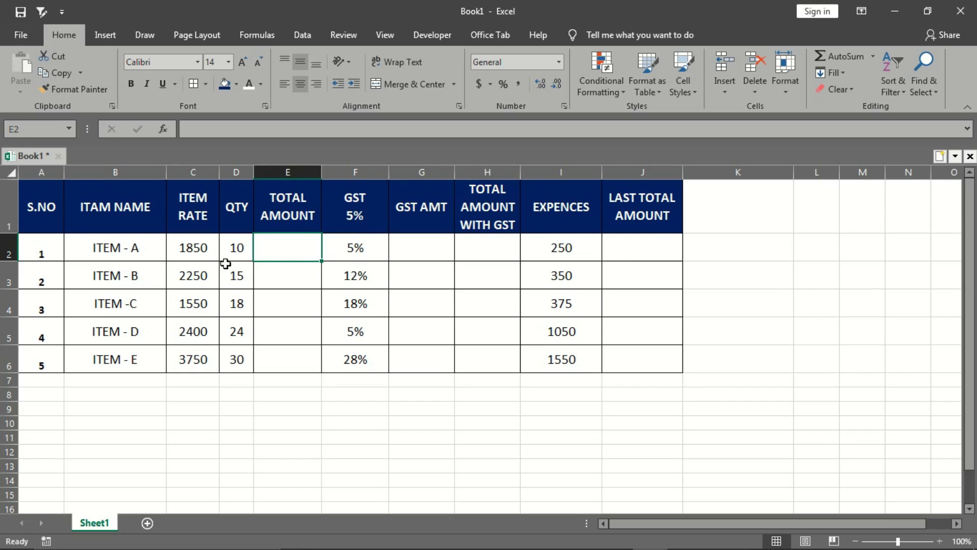
left_click(192, 253)
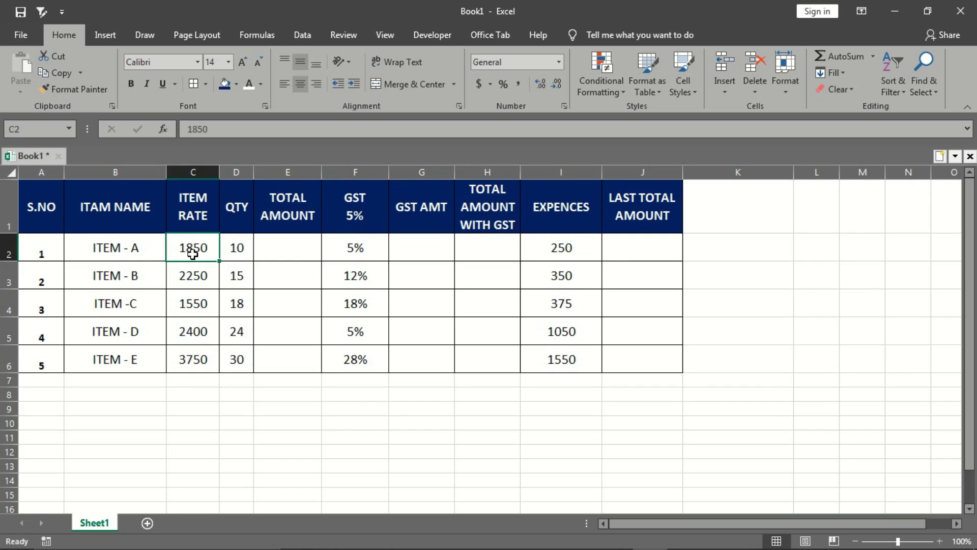
left_click(227, 253)
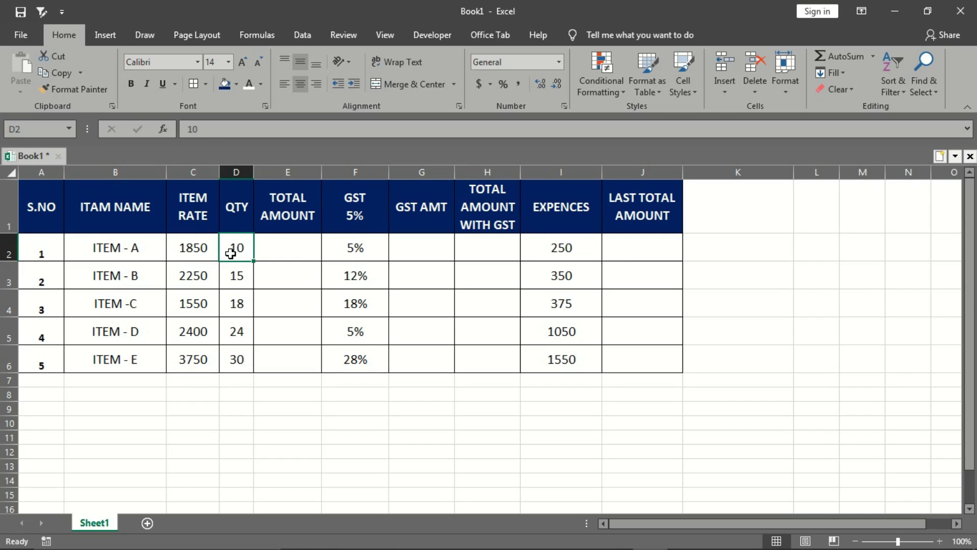
left_click(303, 247)
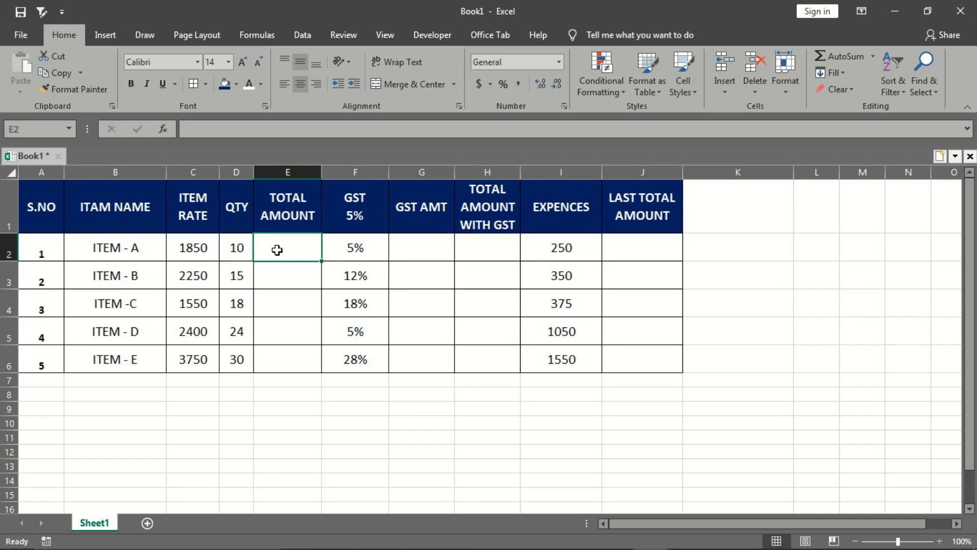
left_click(203, 250)
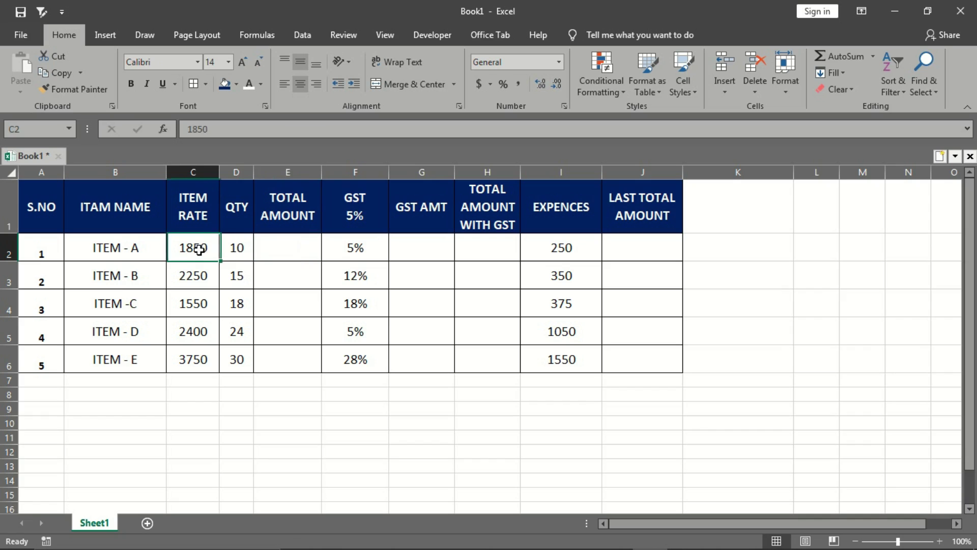
left_click(228, 252)
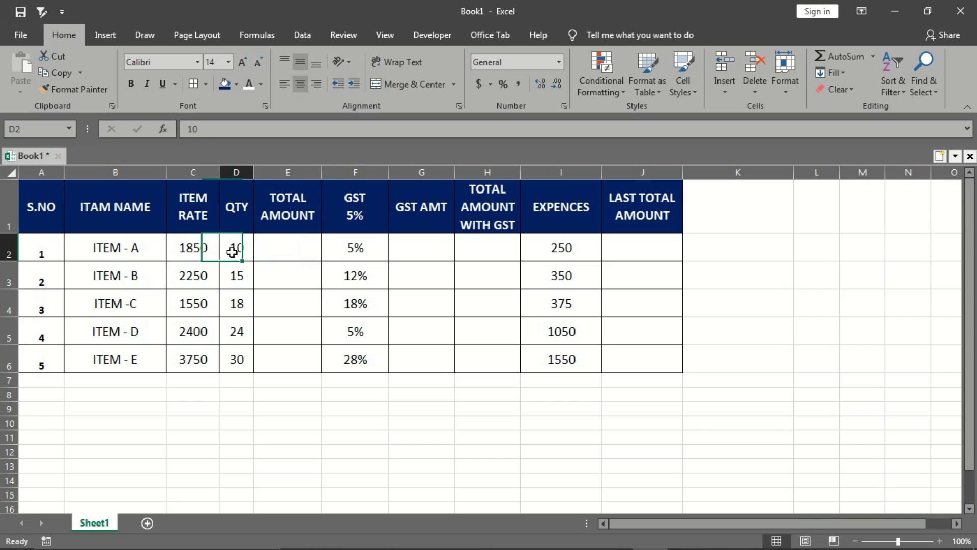
- Calculate ITEM - A's total amount in cell E2 with the formula =C2*D2
left_click(281, 251)
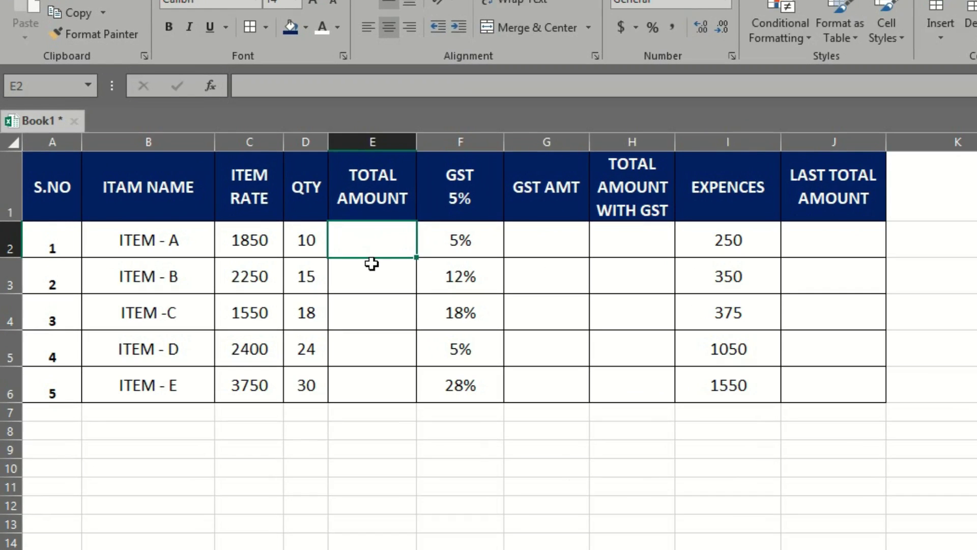
type("=")
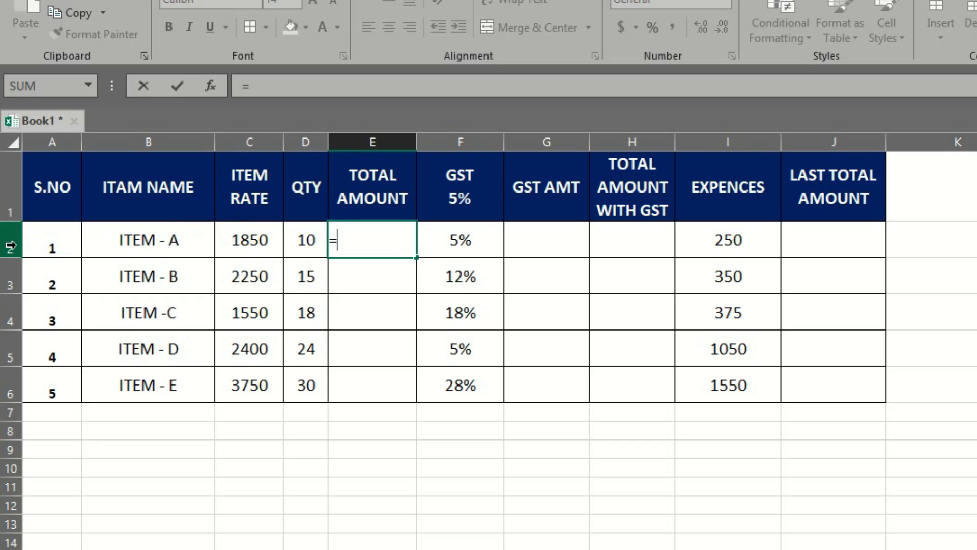
left_click(248, 239)
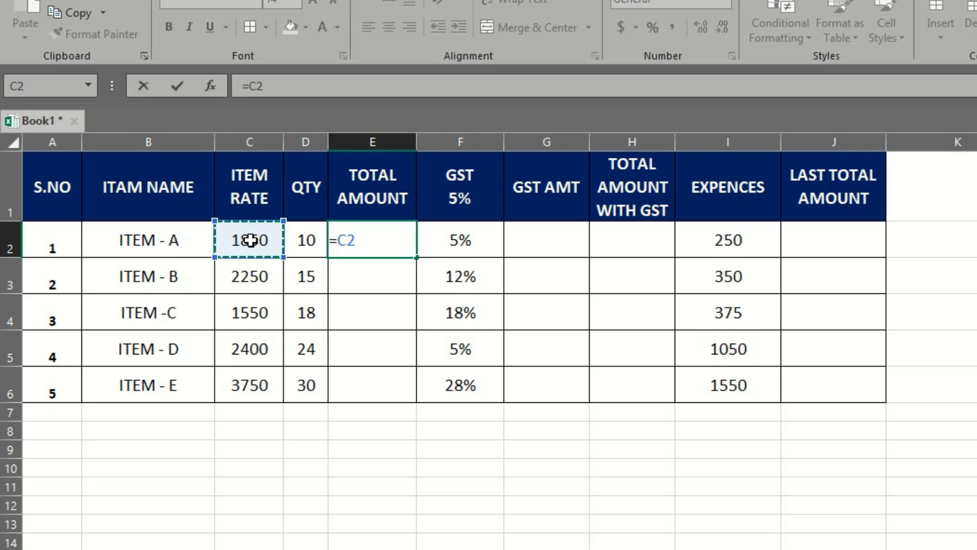
type("*")
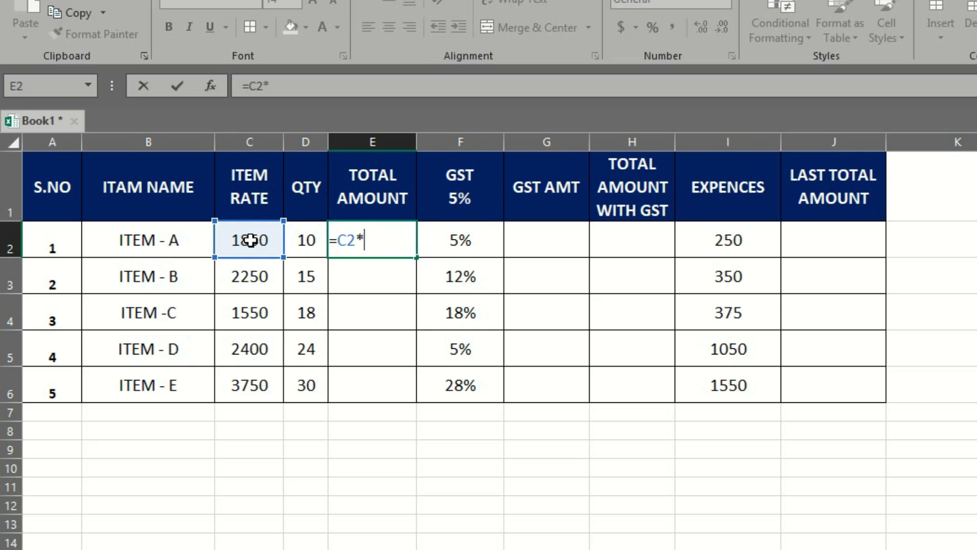
left_click(305, 242)
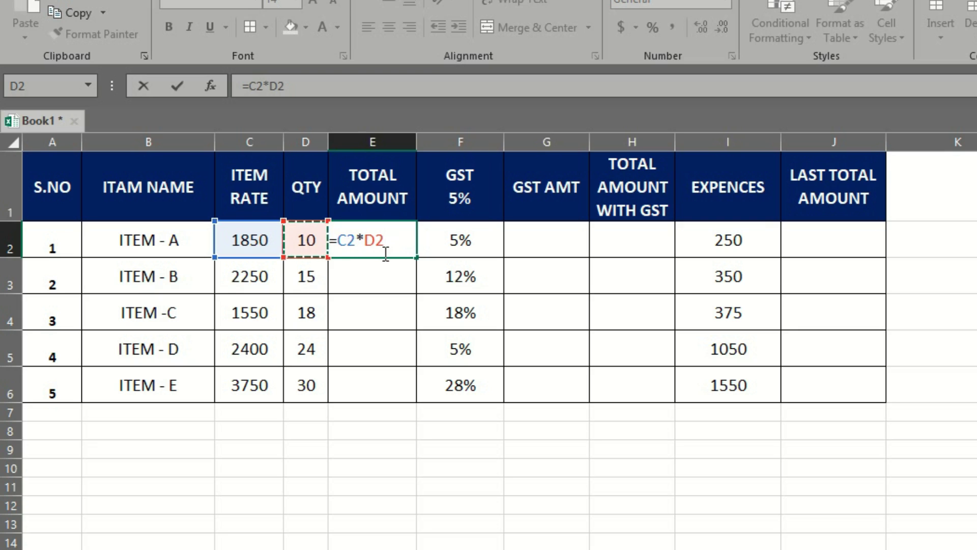
key("Return")
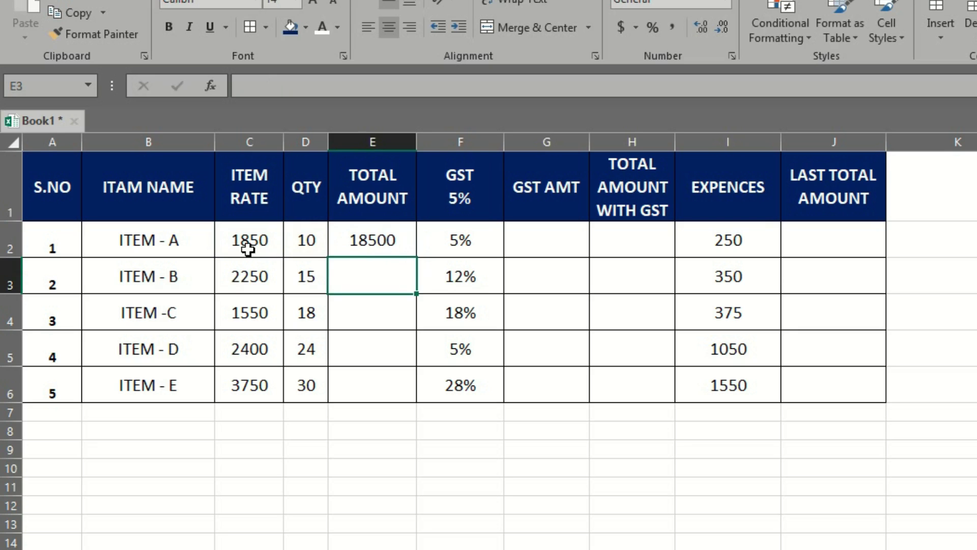
- Fill the total amount formula from E2 down through cell E6 for the remaining items
left_click(268, 250)
left_click(297, 247)
left_click(360, 250)
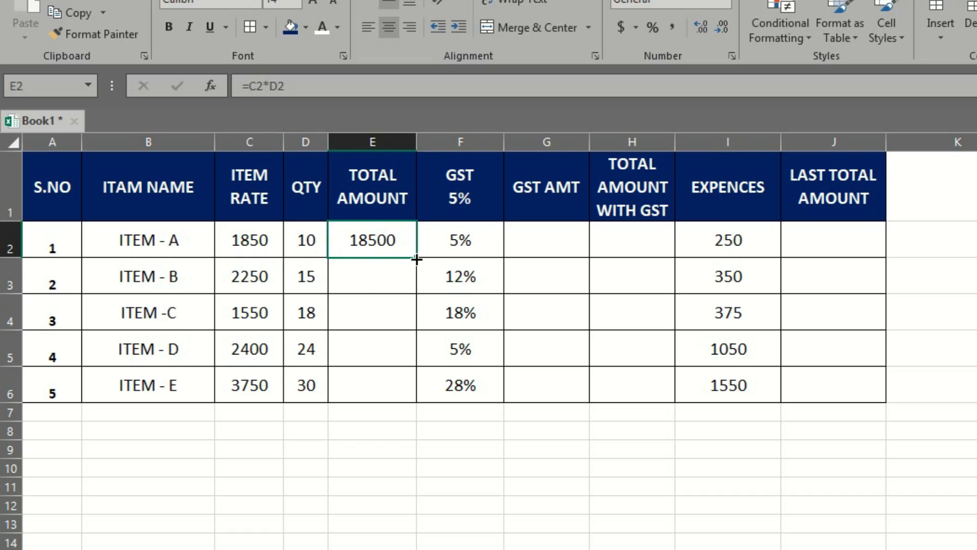
left_click_drag(416, 268, 417, 390)
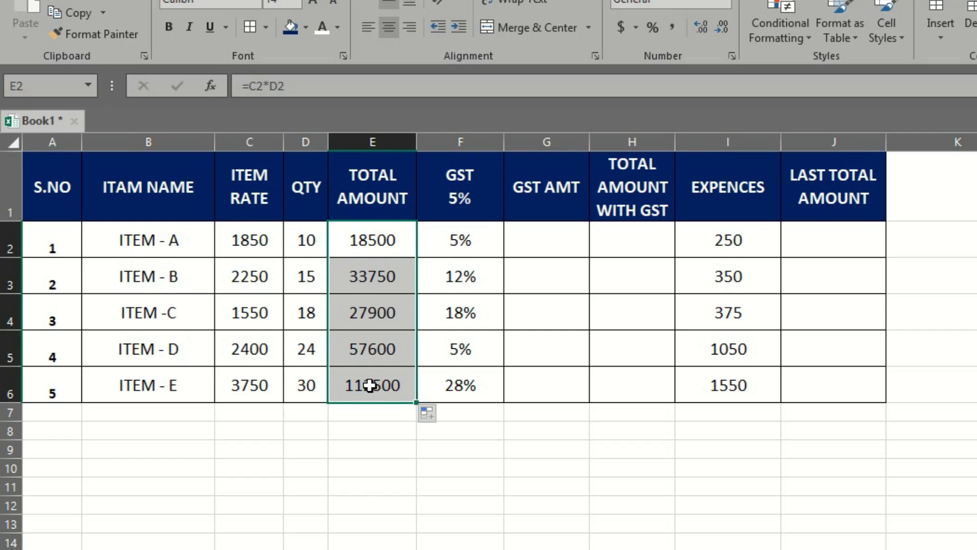
- Try to calculate ITEM - A's GST amount in cell G2 with the formula =E2*F2/100
left_click(375, 250)
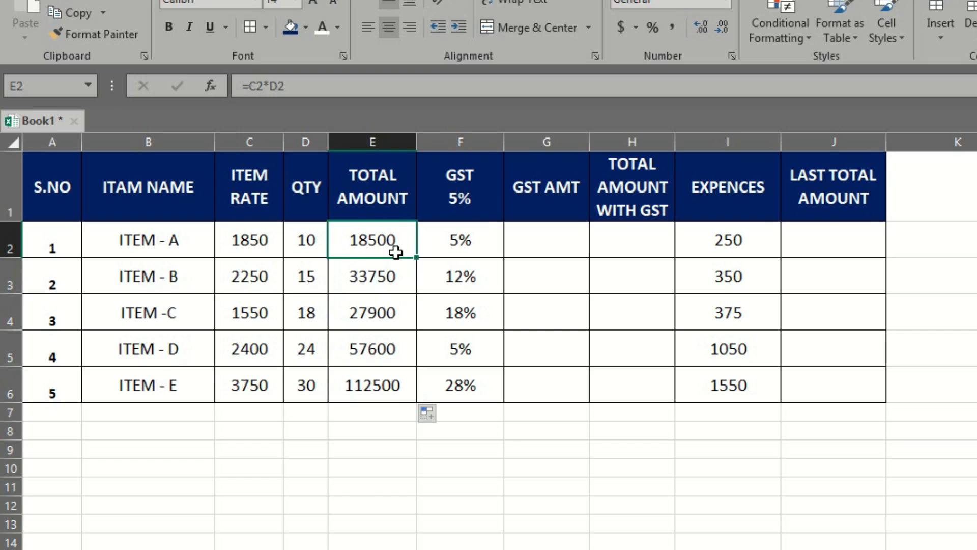
left_click(459, 250)
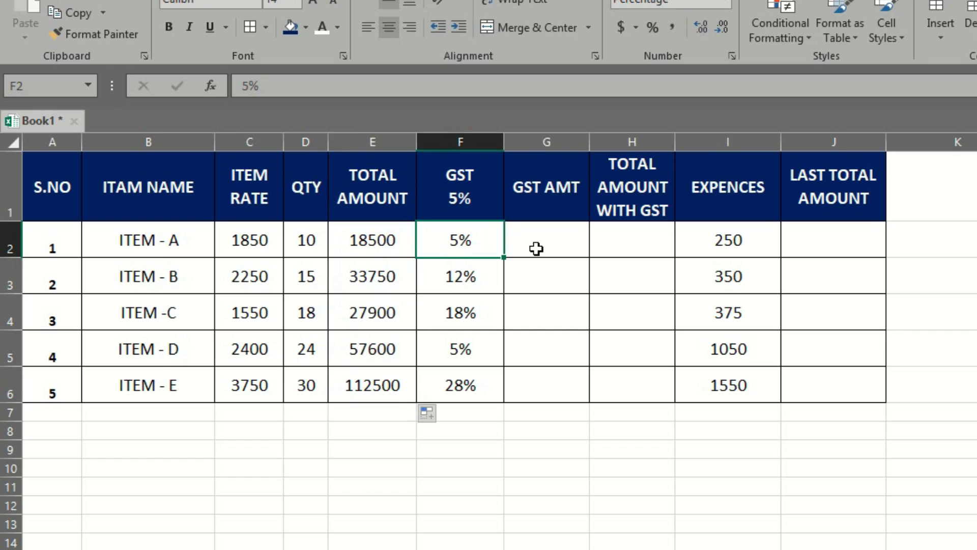
left_click(557, 241)
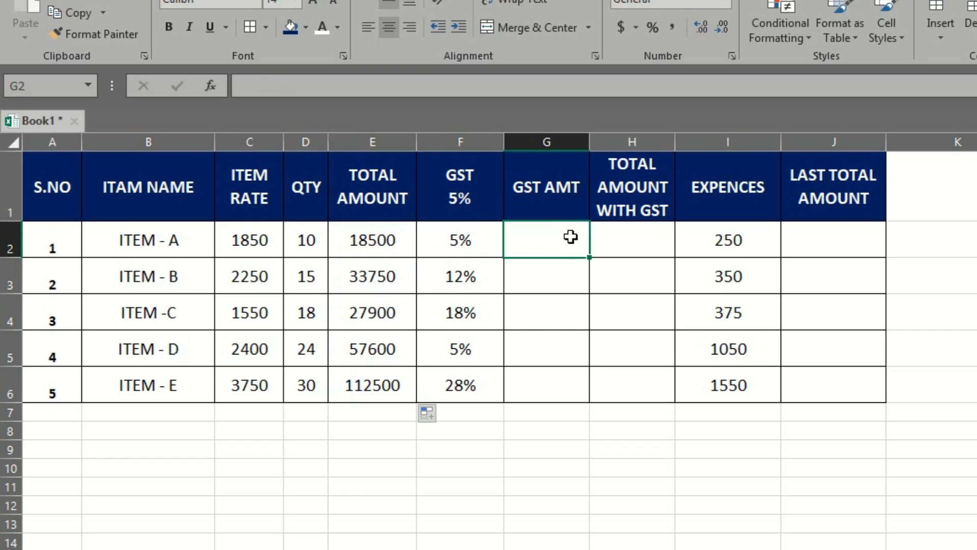
double_click(570, 237)
type("=")
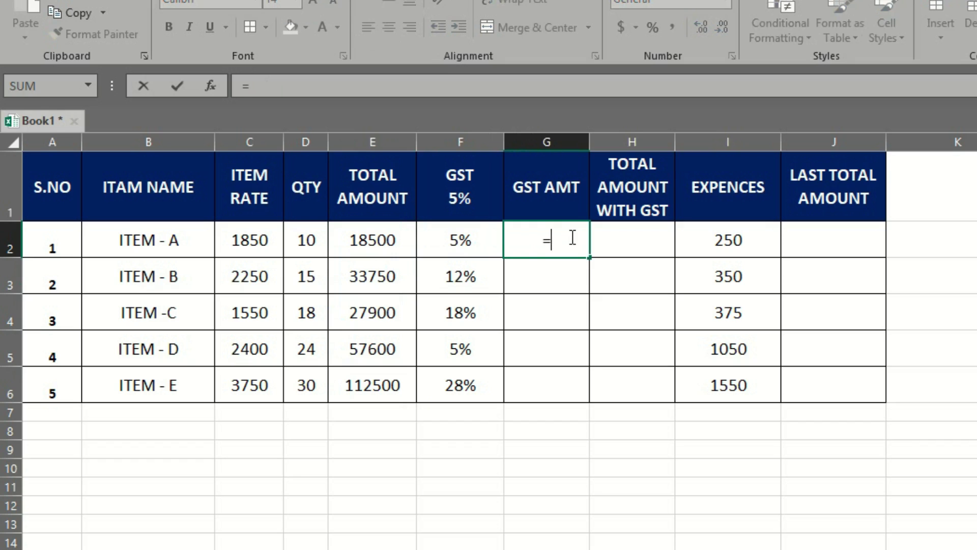
left_click(373, 247)
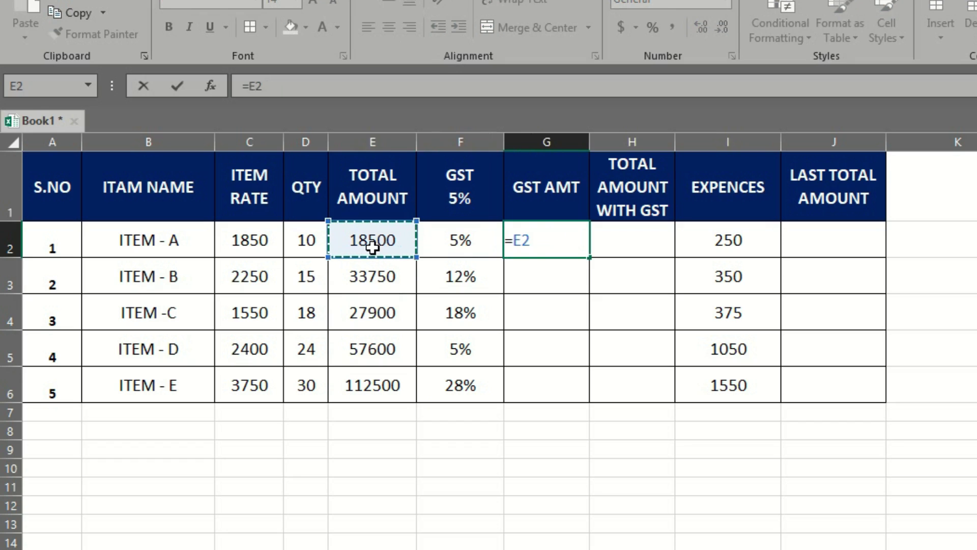
type("*")
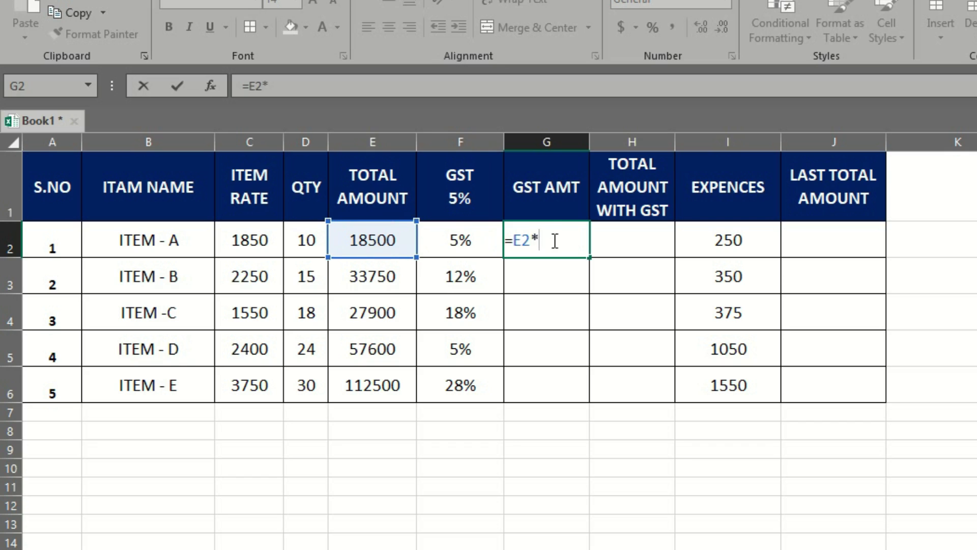
type("F")
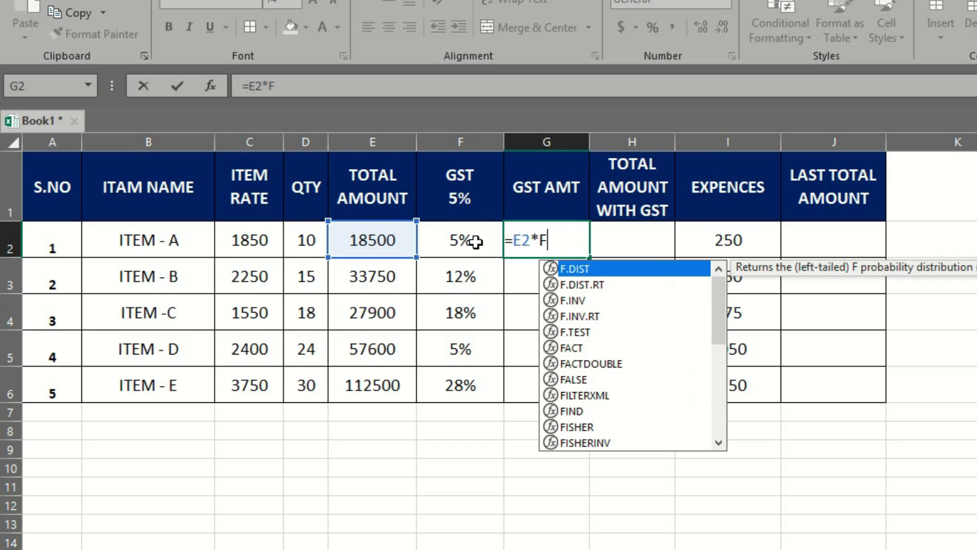
type("2")
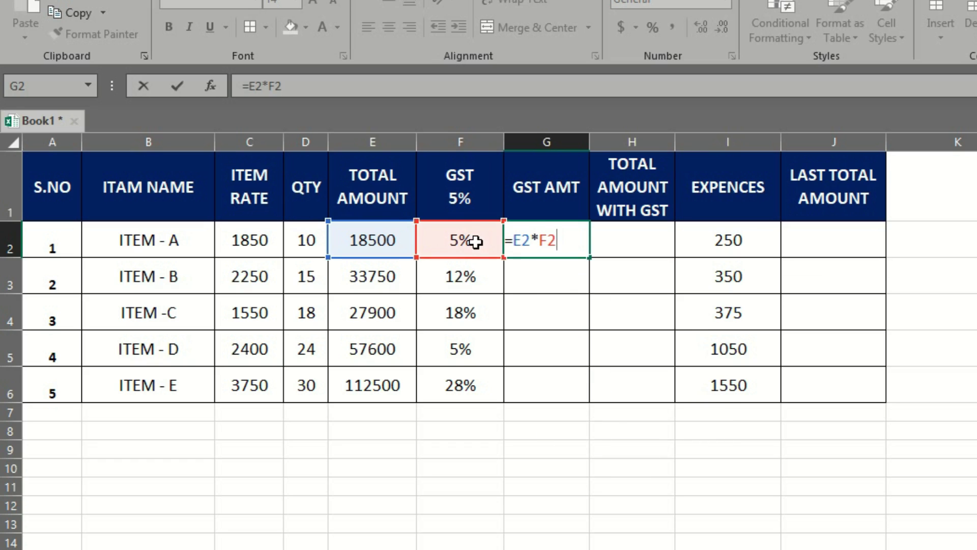
type("/100")
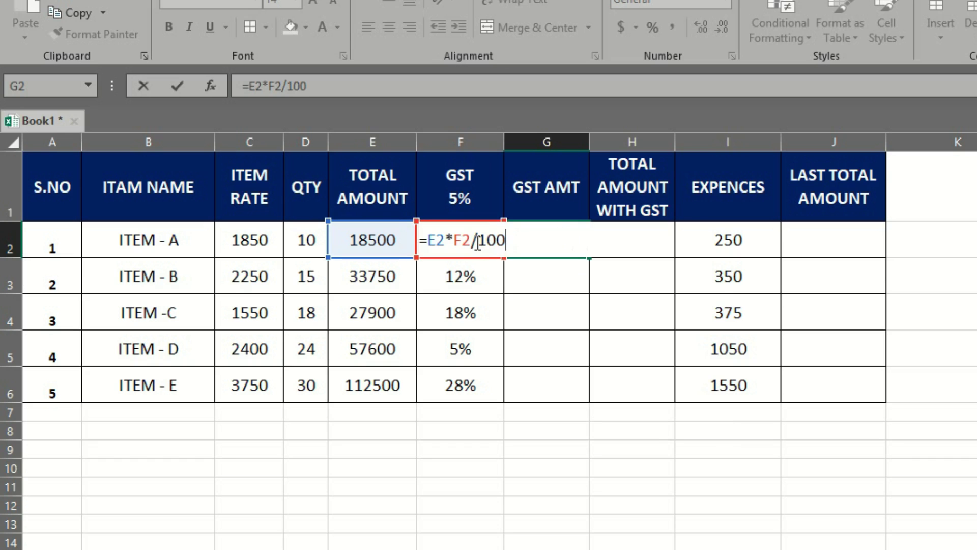
key("Return")
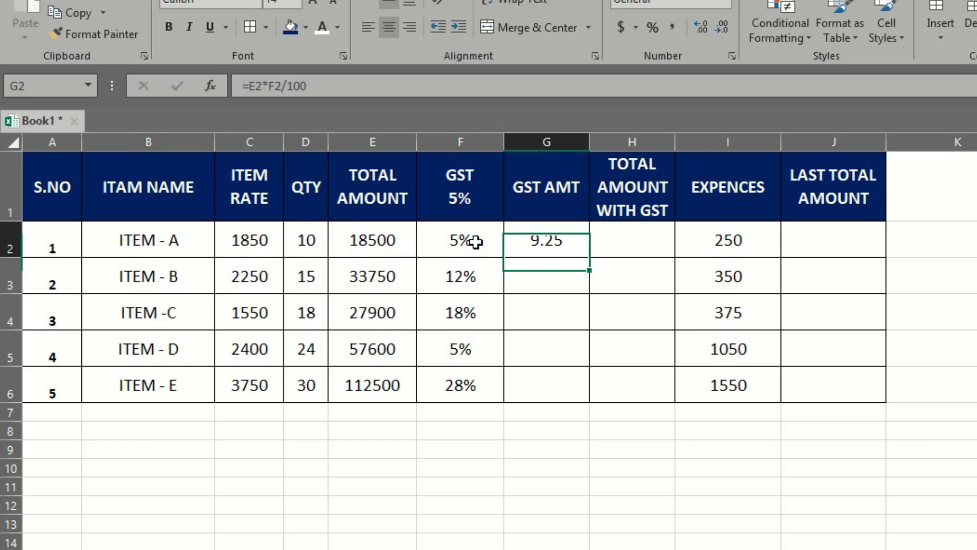
- Clear the GST amount formula from cell G2
left_click(477, 246)
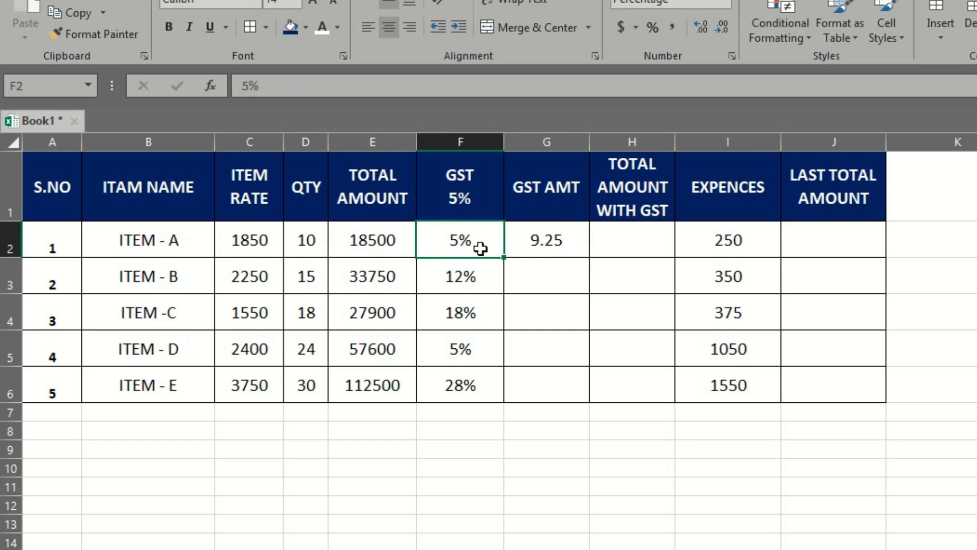
left_click(554, 243)
key("Delete")
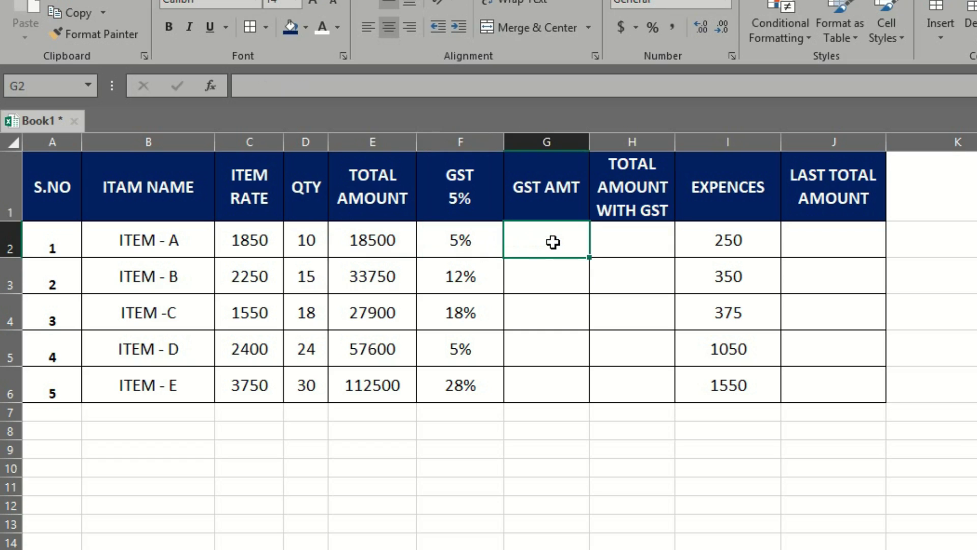
- Calculate ITEM - A's GST amount in cell G2 with the formula =E2*F2
double_click(558, 243)
type("=")
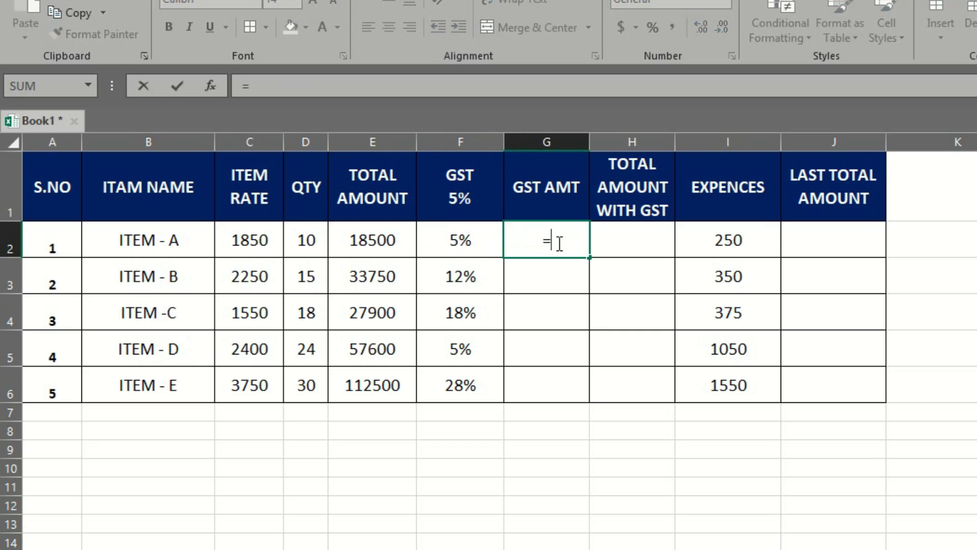
left_click(365, 239)
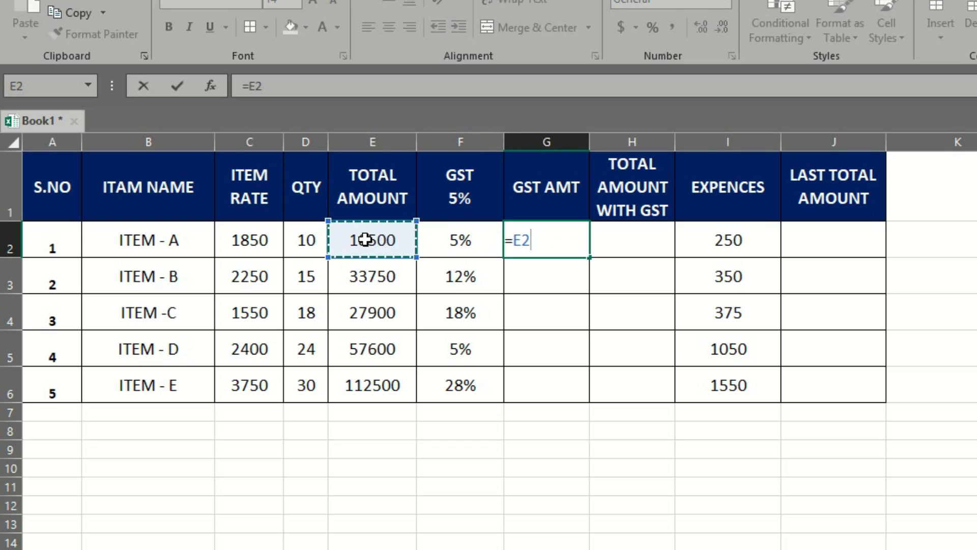
type("*")
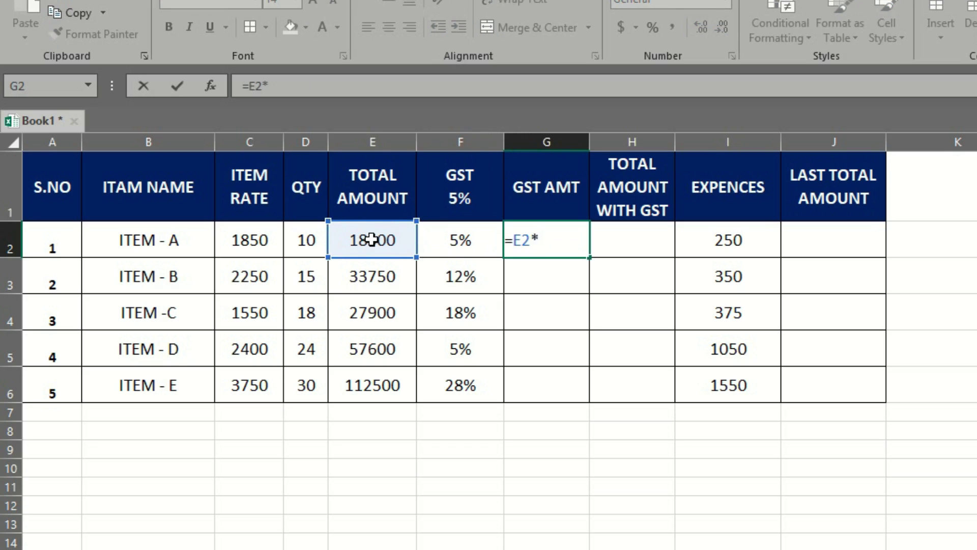
left_click(456, 246)
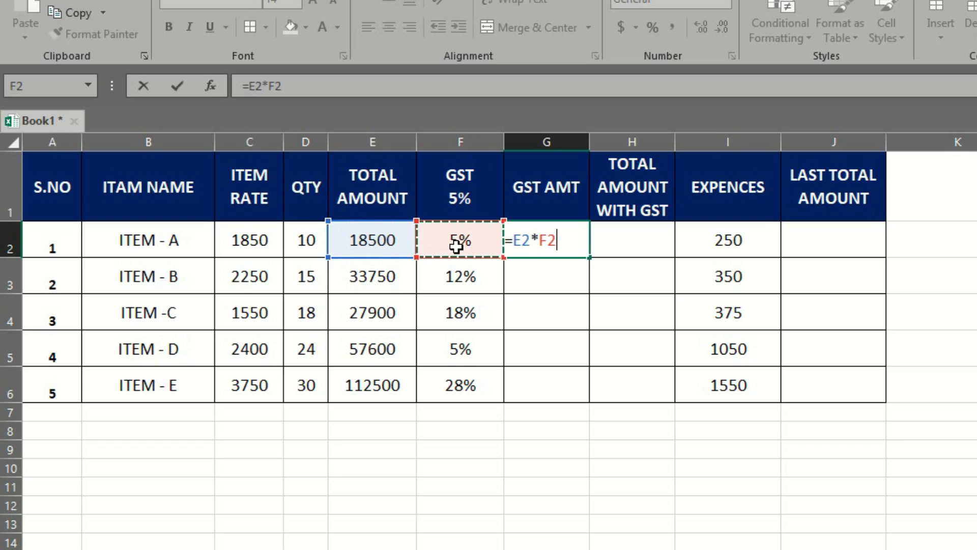
key("Return")
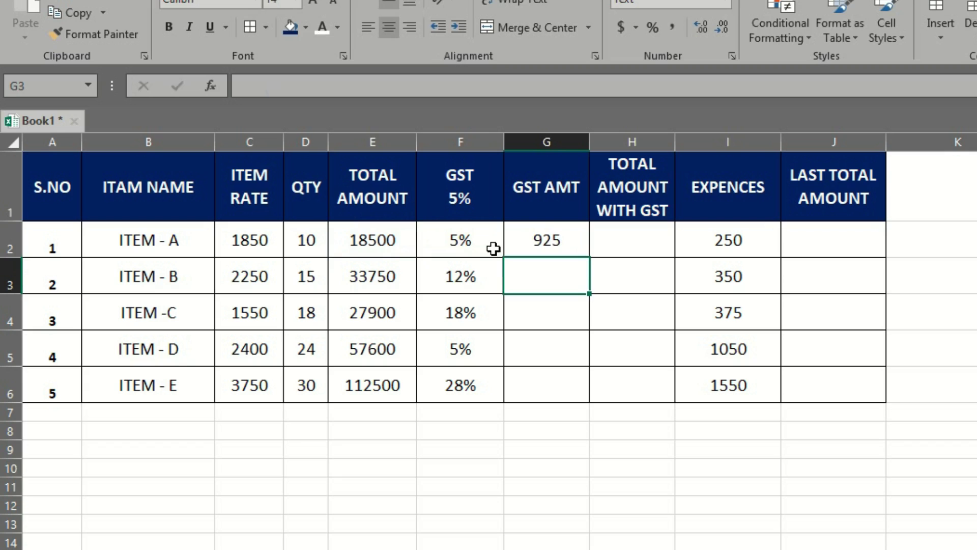
left_click(569, 241)
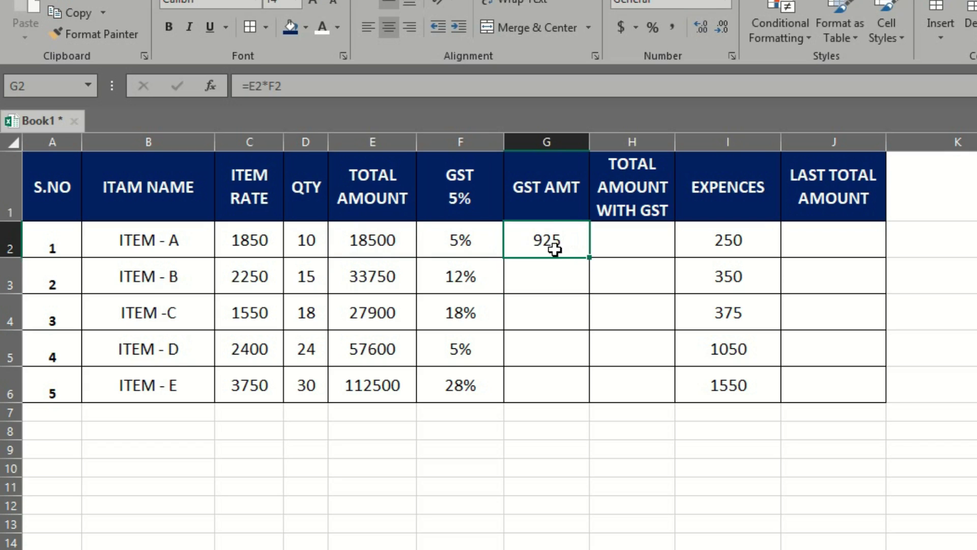
left_click(382, 245)
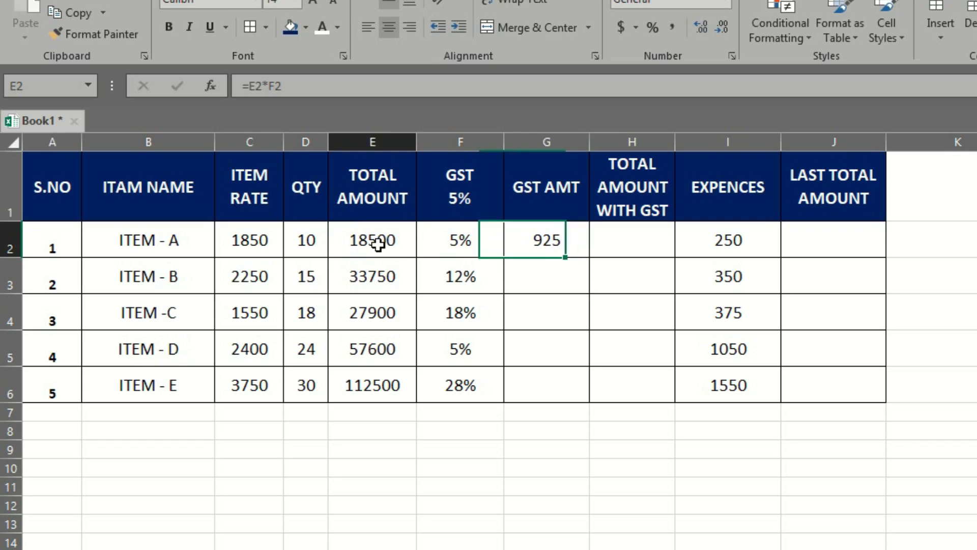
left_click(438, 242)
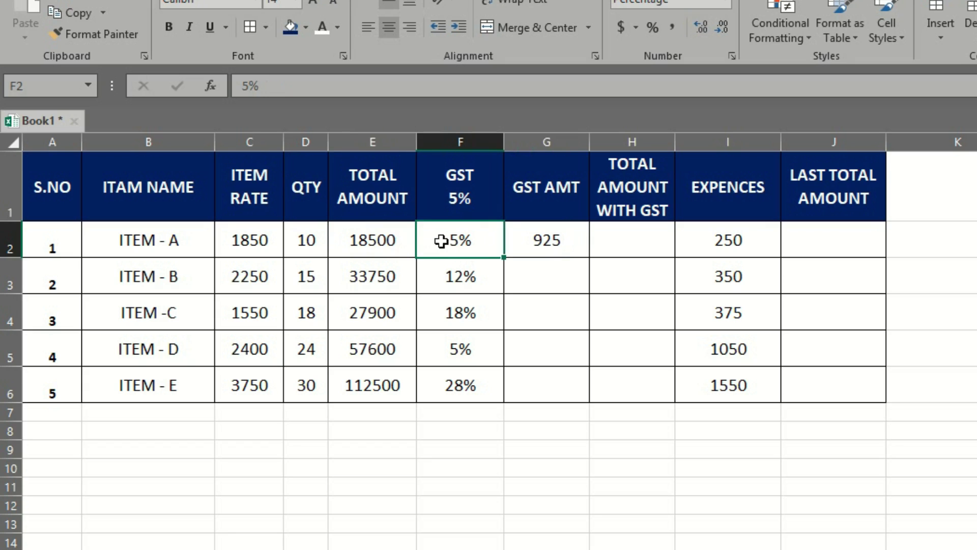
left_click(578, 247)
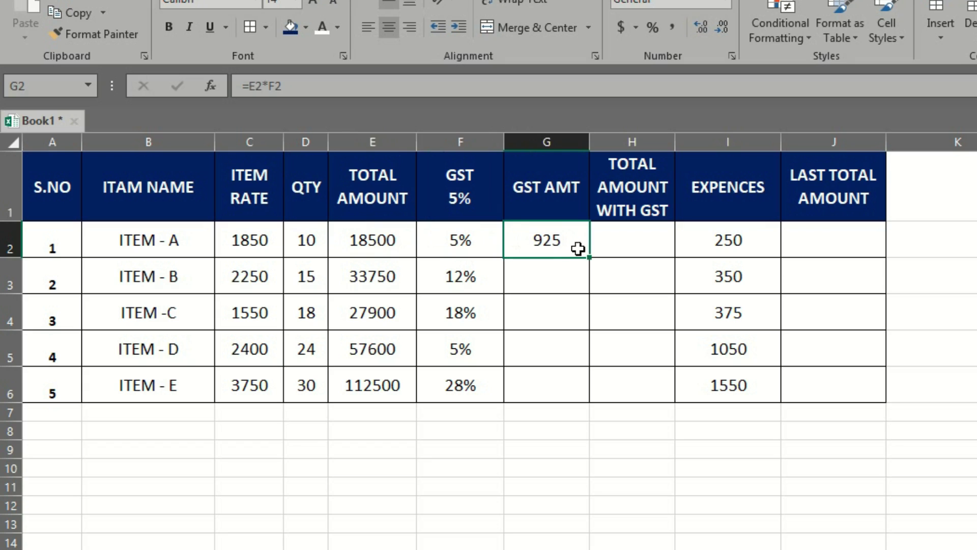
- Fill the GST amount formula from G2 down through cell G6 for the remaining items
left_click_drag(590, 259, 582, 387)
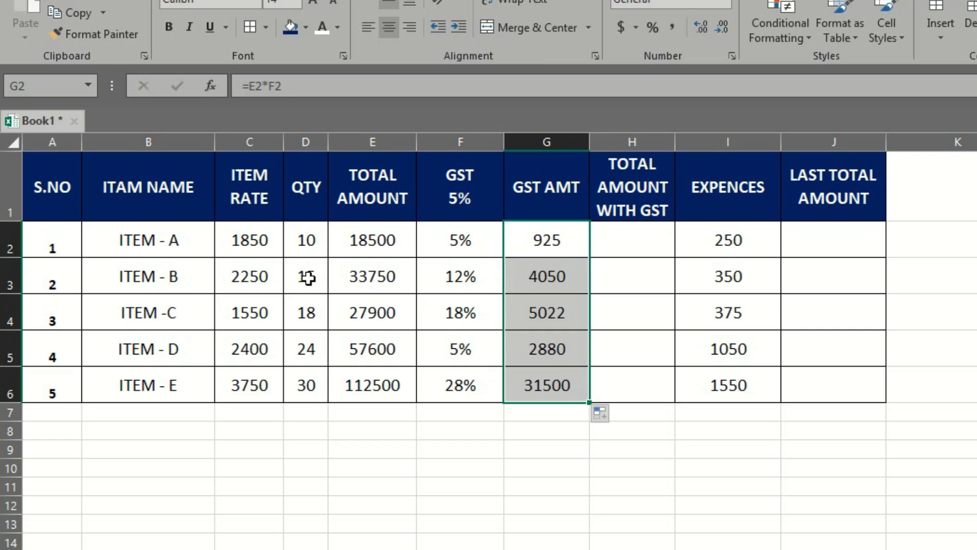
- Check the copied GST amount formulas for ITEM - B to ITEM - E against their total amounts and GST rates
left_click(180, 279)
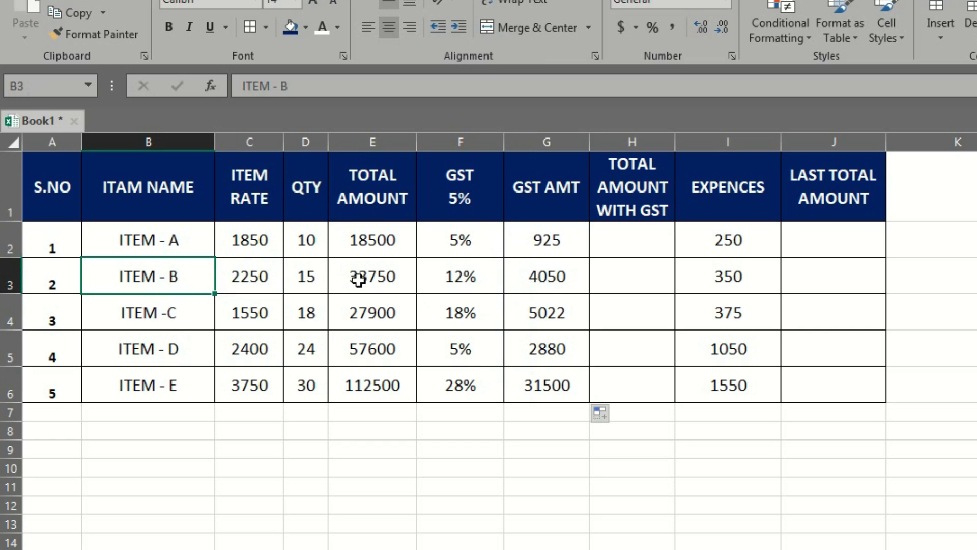
left_click(389, 281)
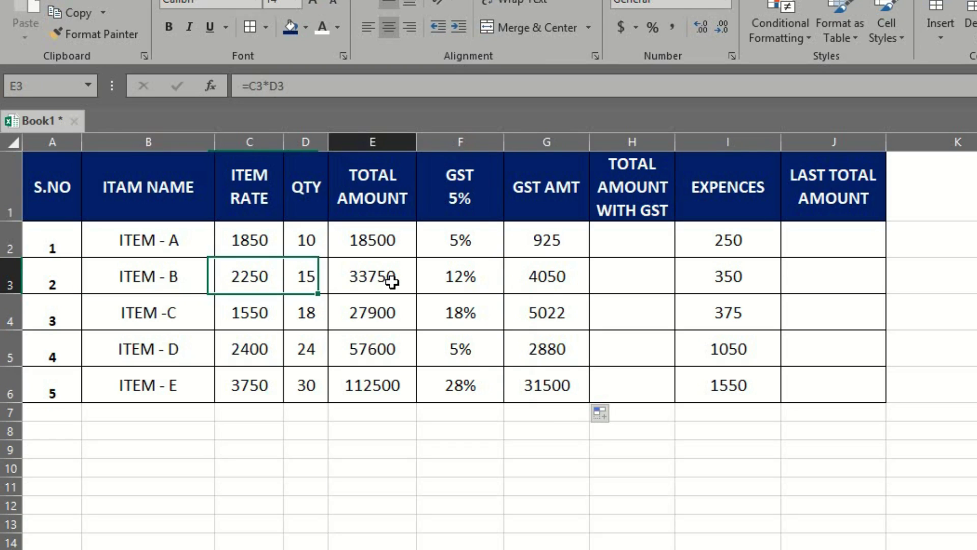
left_click(481, 285)
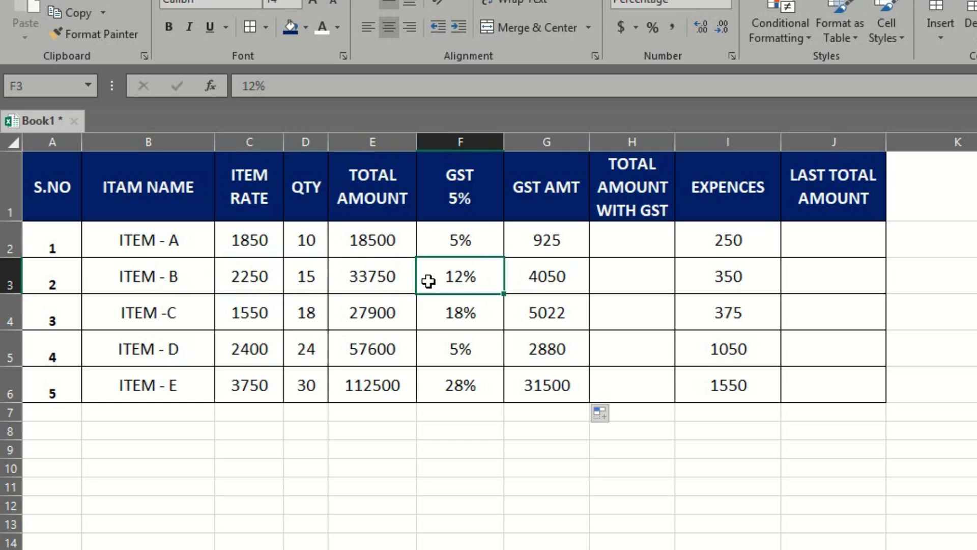
left_click(575, 278)
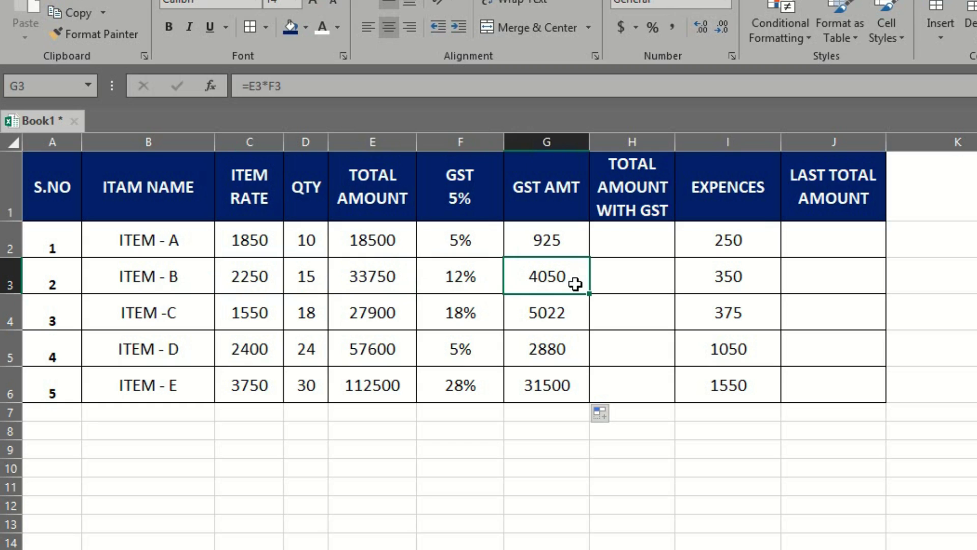
left_click(566, 321)
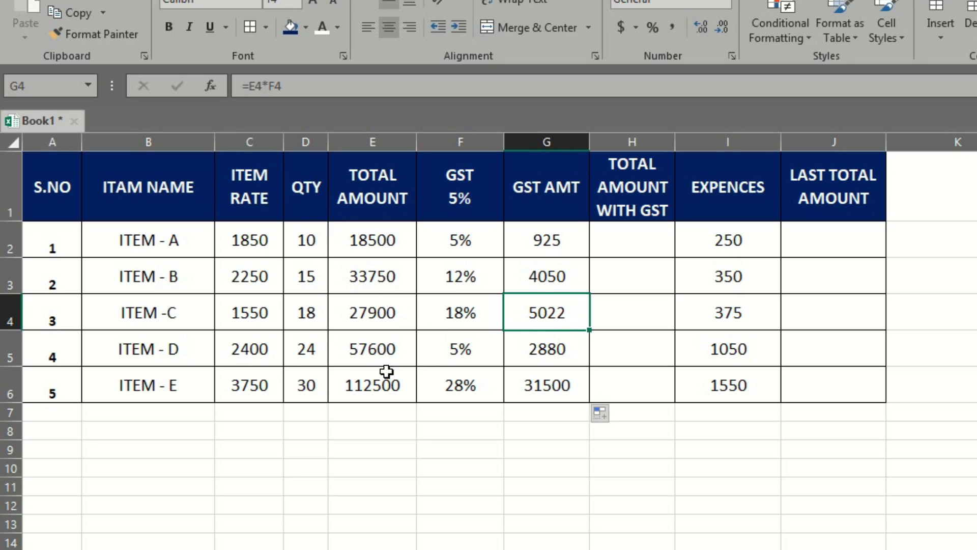
left_click(396, 353)
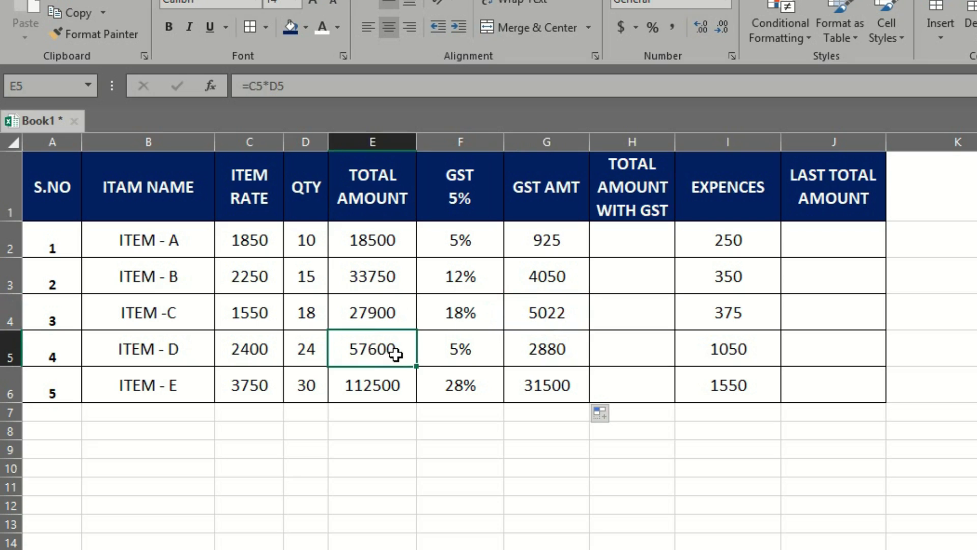
left_click(443, 351)
left_click(567, 353)
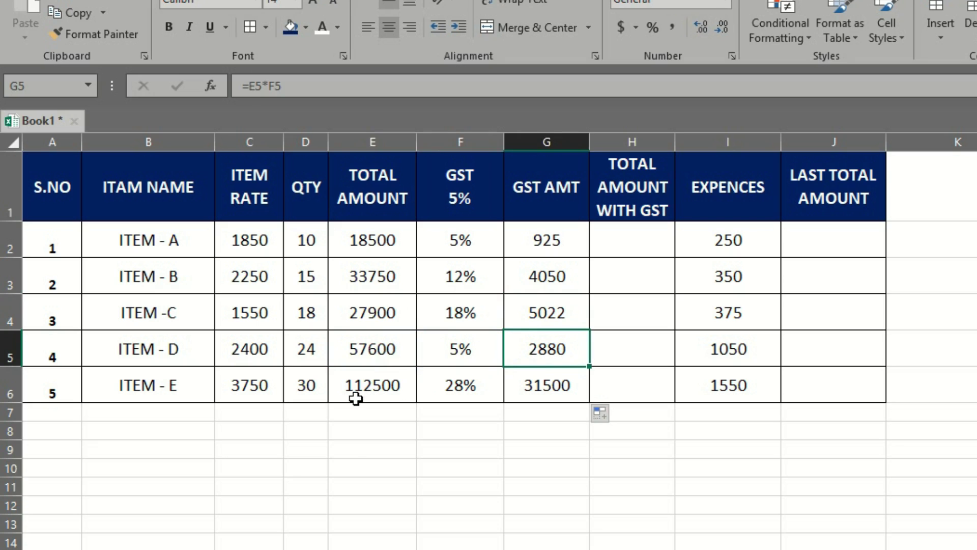
left_click(391, 395)
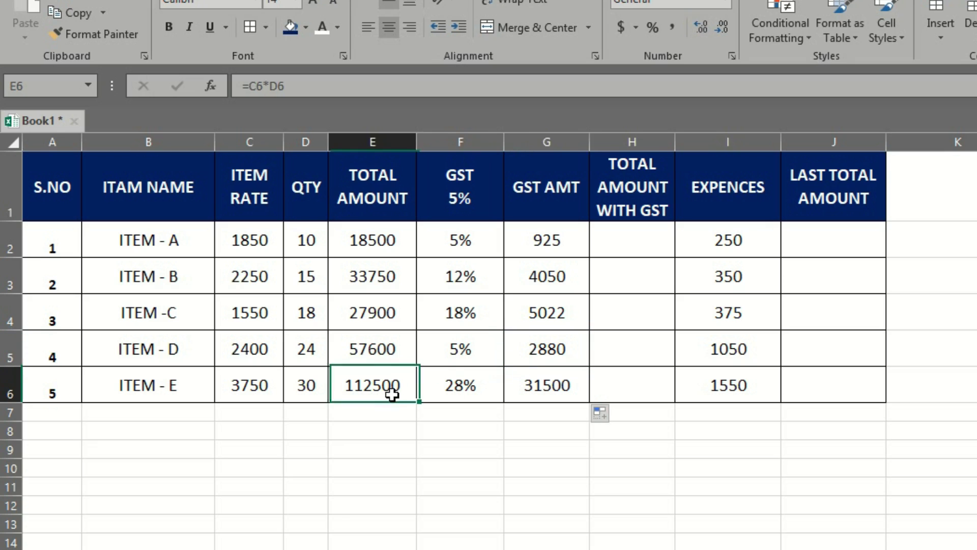
left_click(439, 393)
left_click(527, 393)
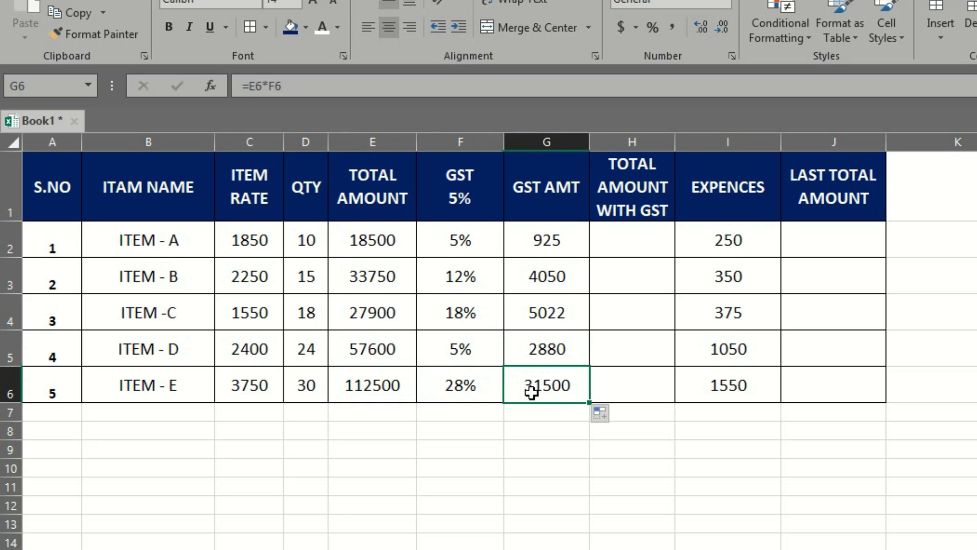
- Format the GST amounts in G2:G6 to show two decimal places
left_click_drag(554, 236, 545, 384)
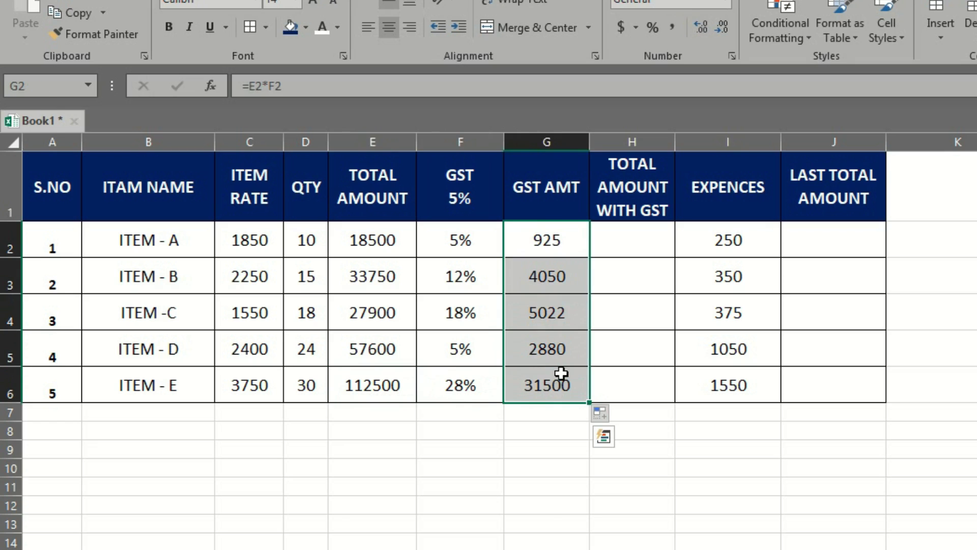
left_click(701, 27)
left_click(701, 26)
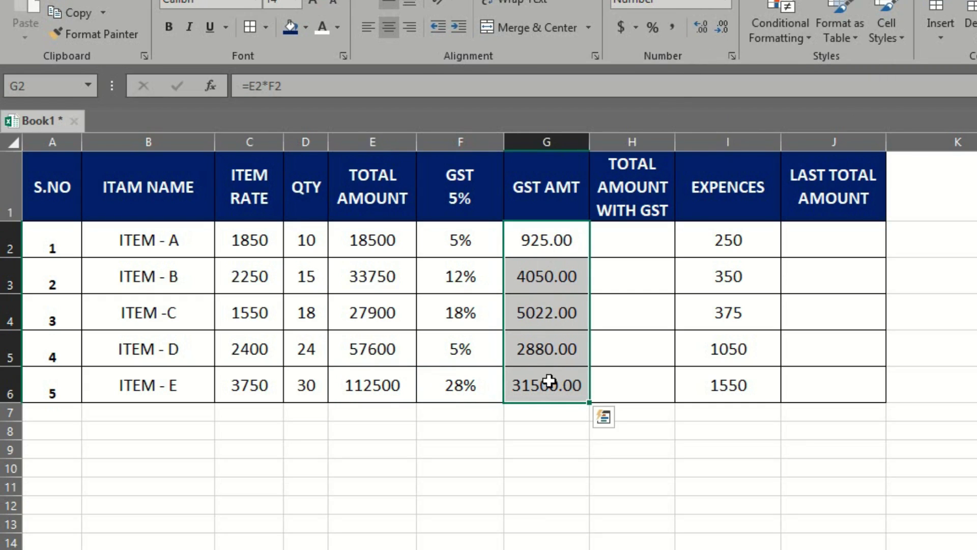
- Calculate ITEM - A's total amount with GST in cell H2 with the formula =E2+G2
left_click(641, 241)
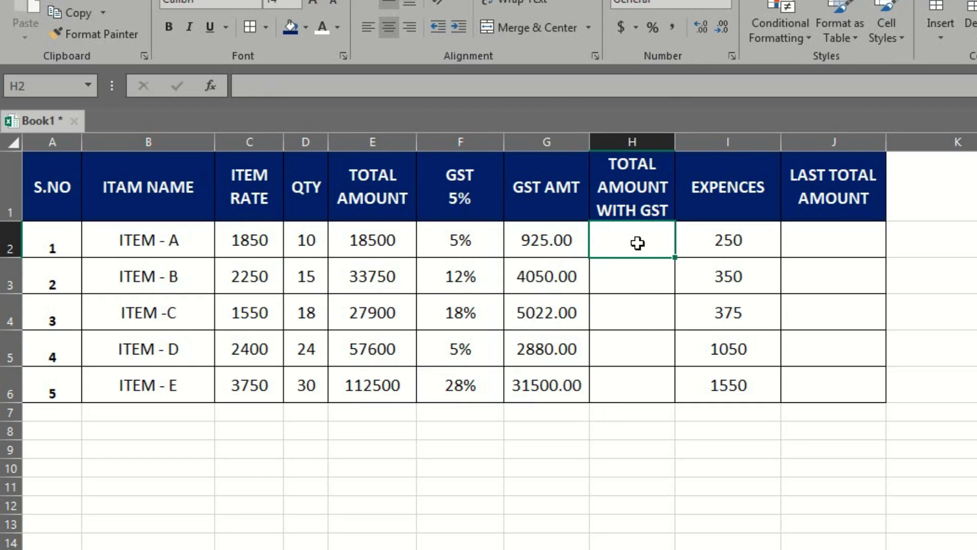
left_click_drag(547, 244, 550, 389)
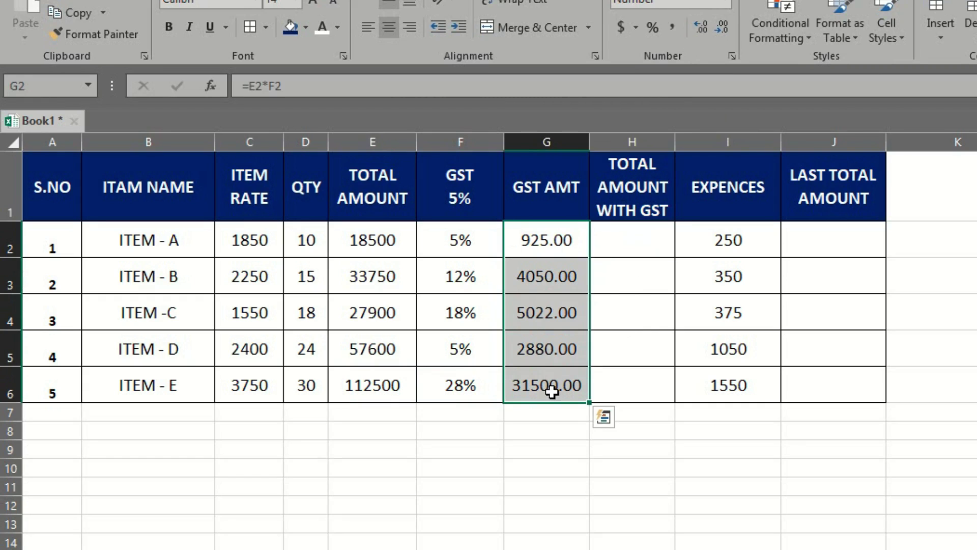
left_click(370, 240)
left_click_drag(370, 241, 371, 375)
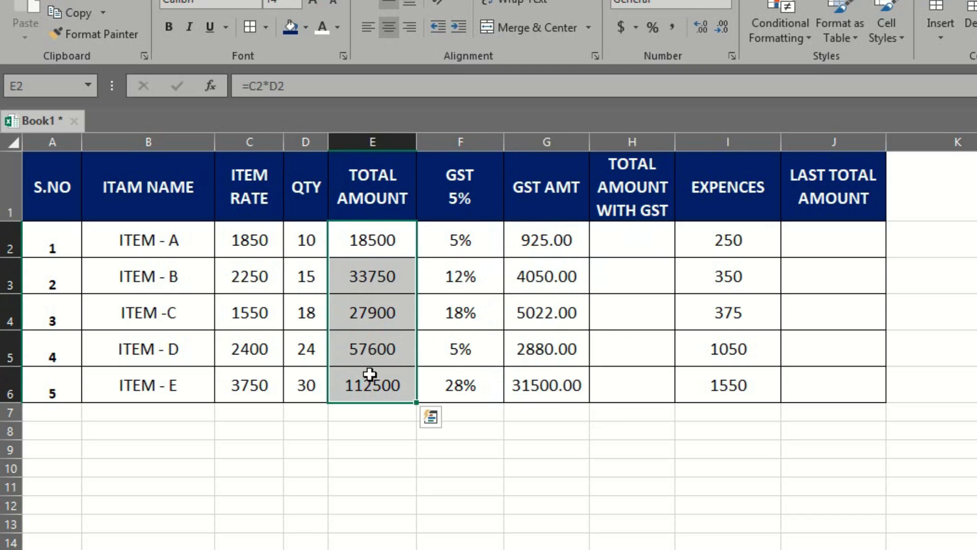
left_click(540, 238)
left_click_drag(540, 245, 549, 374)
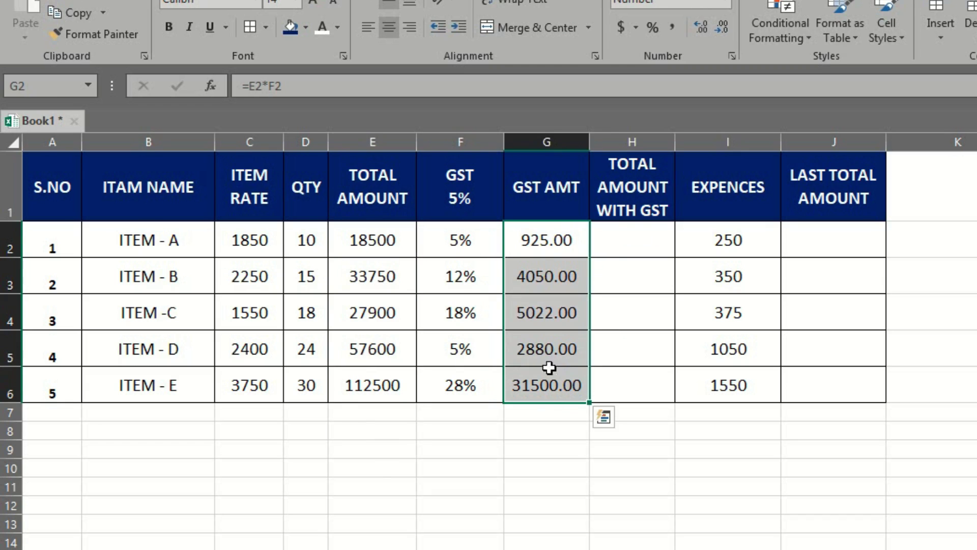
left_click(630, 237)
type("=")
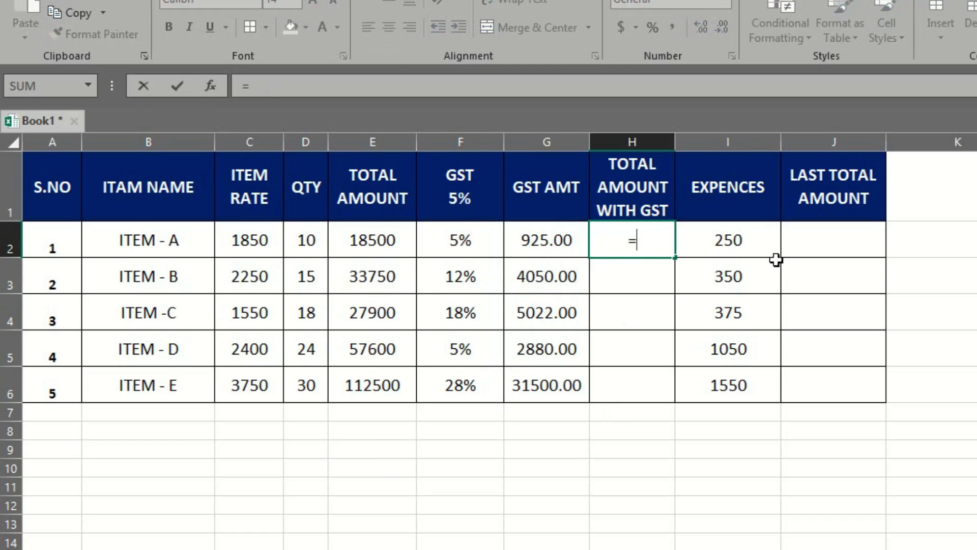
left_click(397, 244)
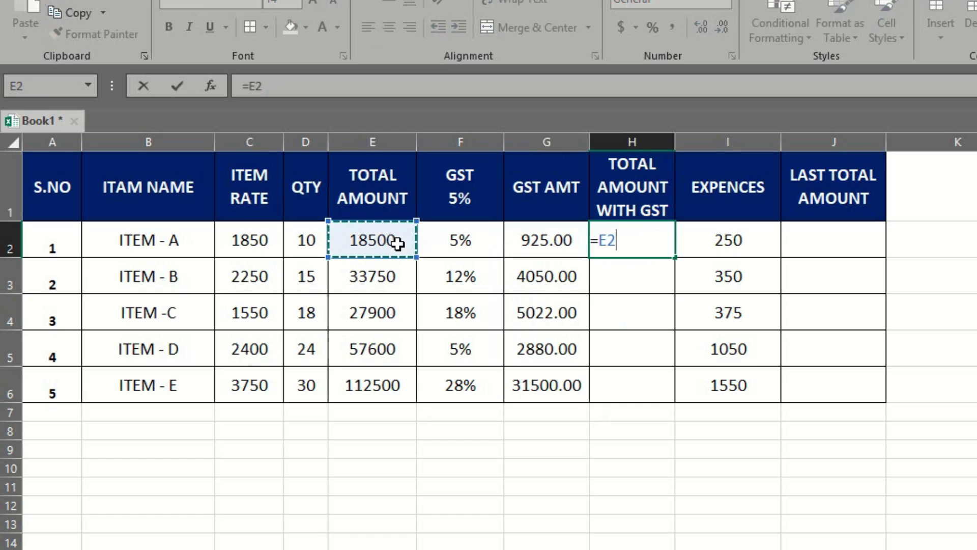
type("+")
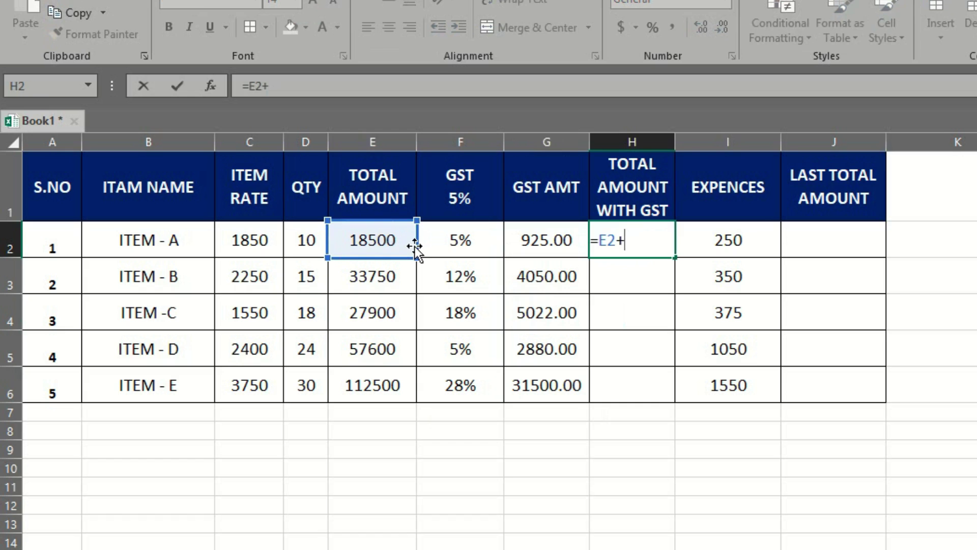
left_click(535, 245)
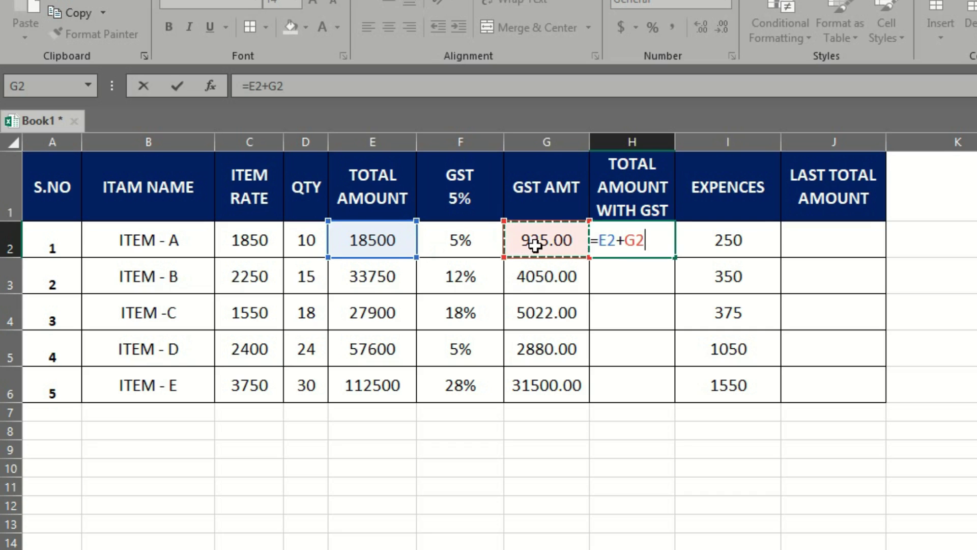
key("Return")
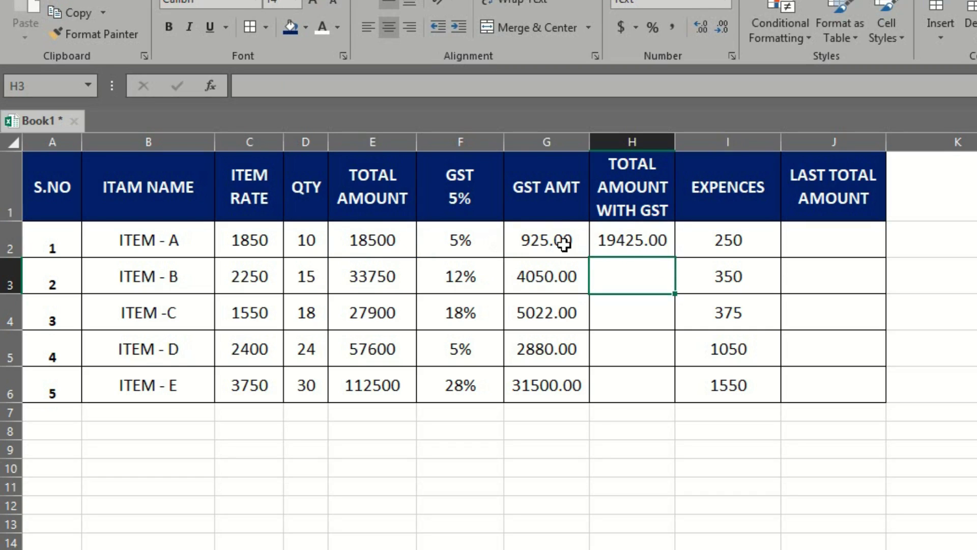
- Fill the total with GST formula from H2 down through H6 and check the copied formulas in H3 and H4
left_click(655, 241)
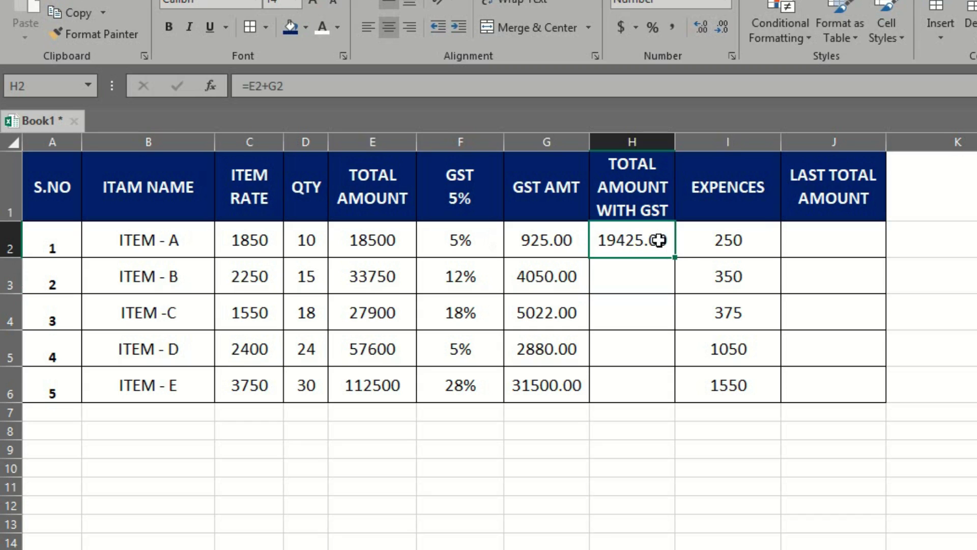
left_click_drag(676, 258, 671, 389)
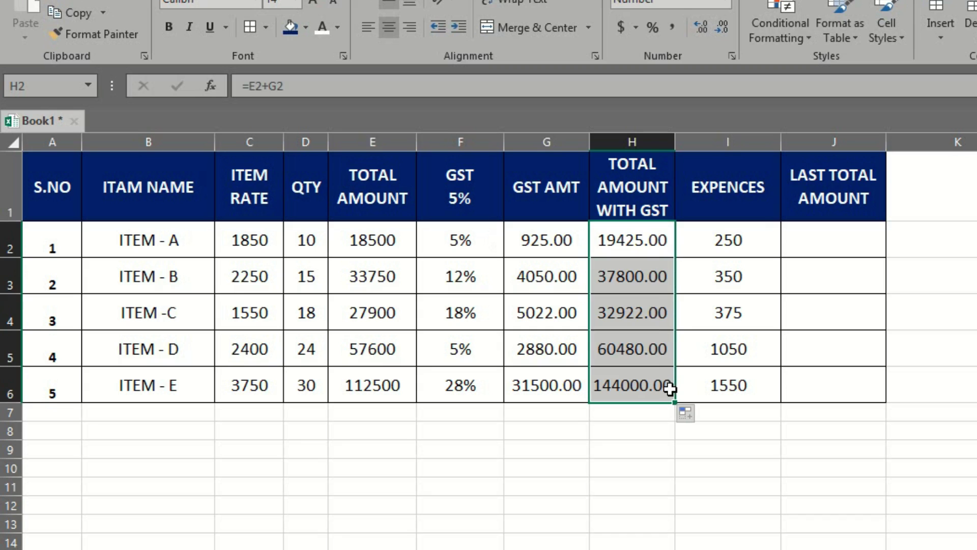
left_click(637, 374)
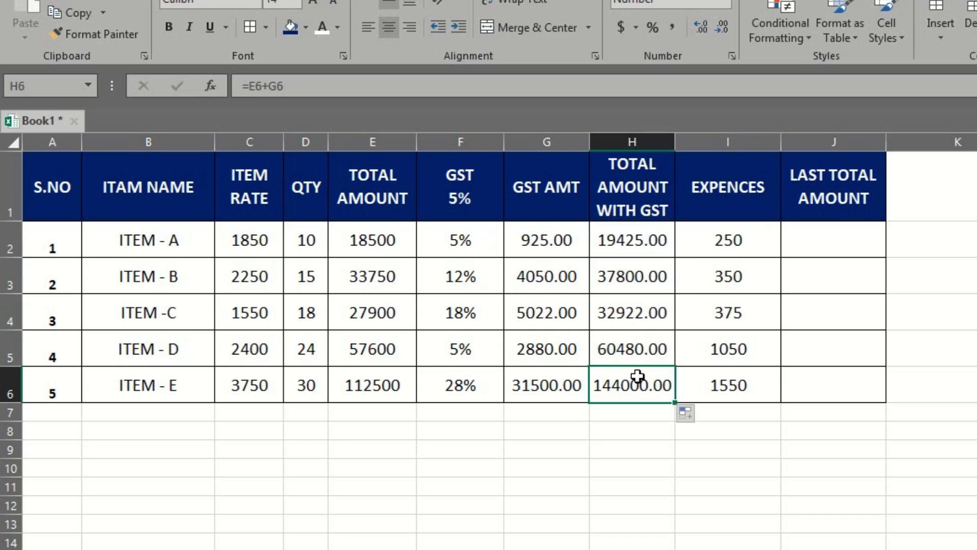
double_click(630, 278)
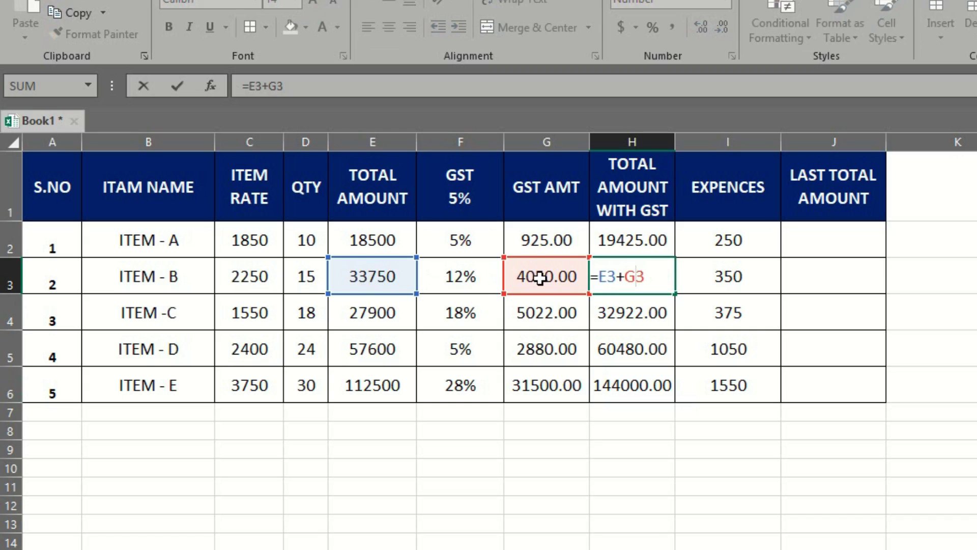
key("Return")
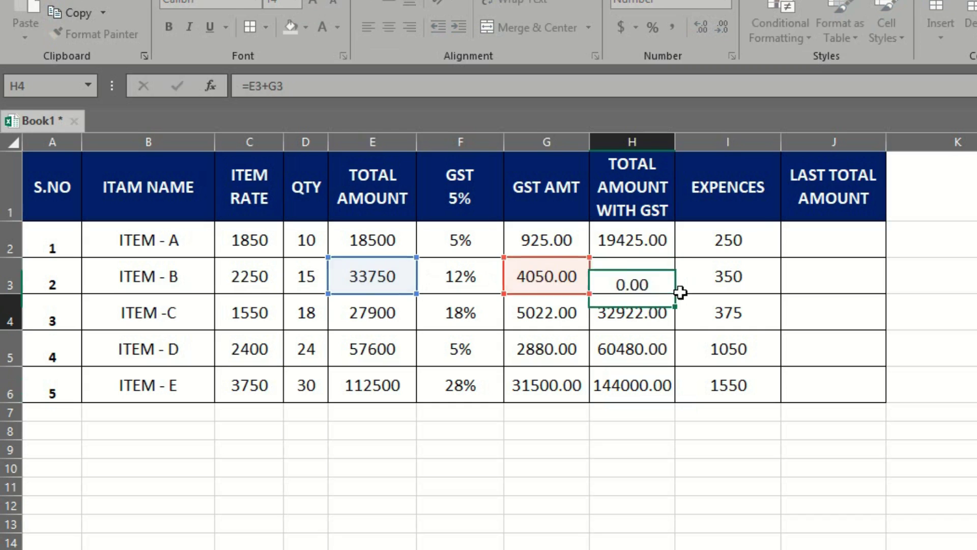
double_click(641, 300)
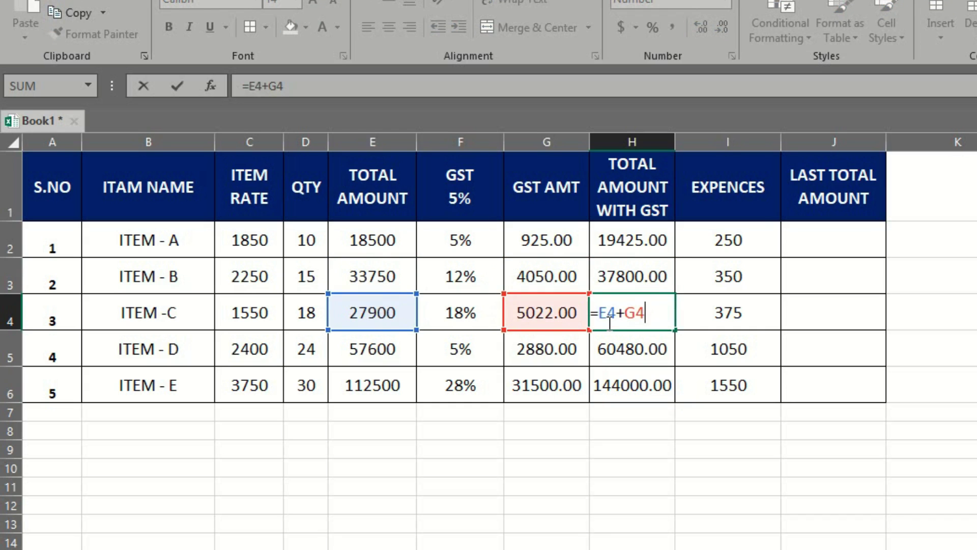
key("Return")
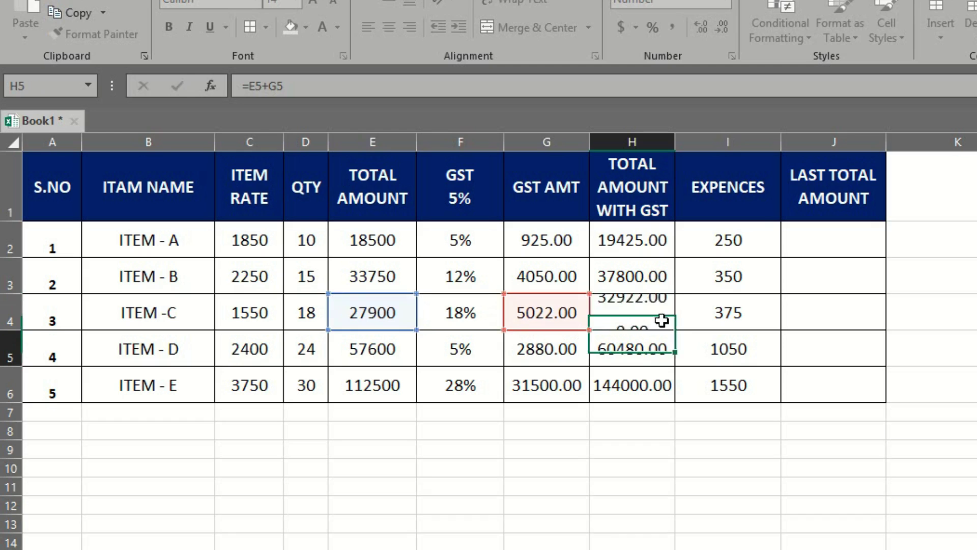
left_click(636, 239)
left_click_drag(636, 240, 628, 381)
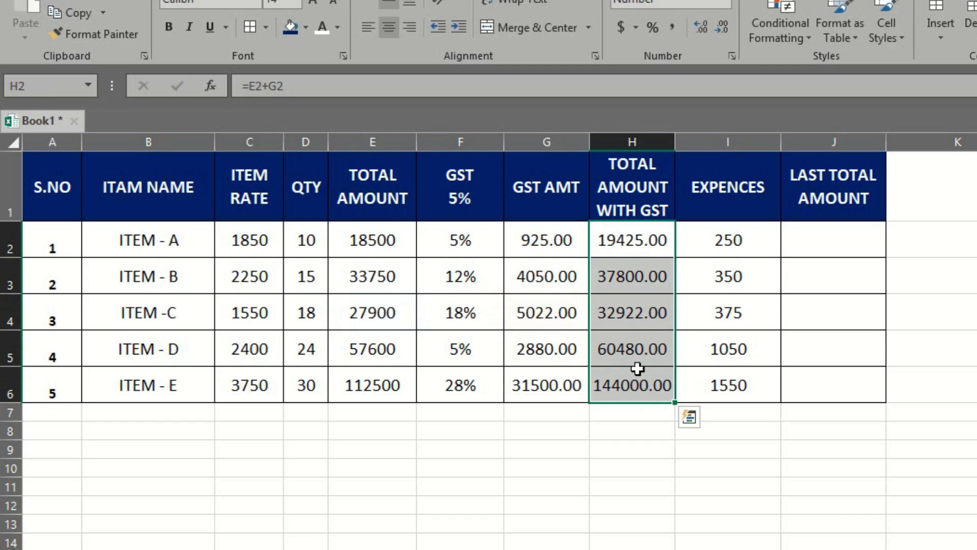
- Calculate ITEM - A's last total amount in cell J2 by subtracting expenses with the formula =H2-I2
left_click(715, 244)
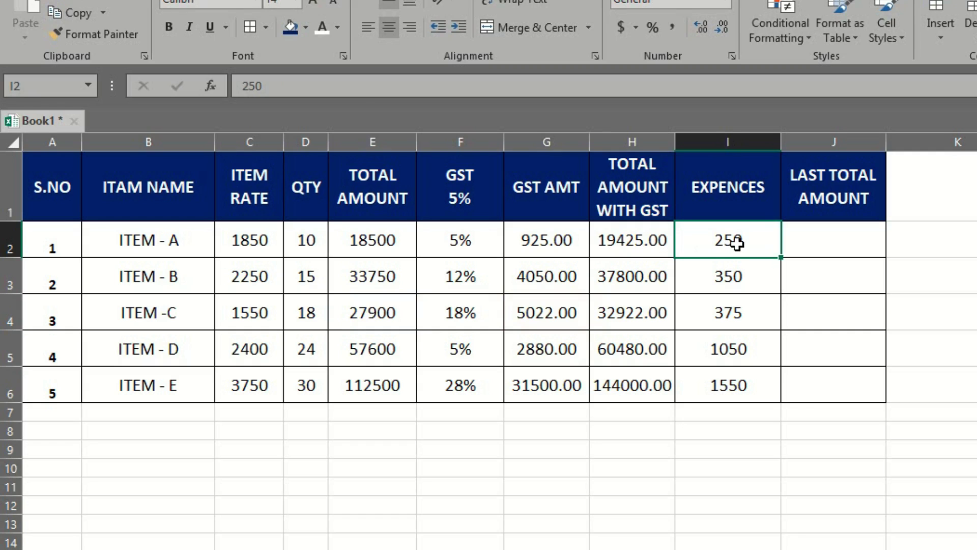
left_click(649, 241)
left_click(714, 243)
left_click(813, 240)
double_click(820, 245)
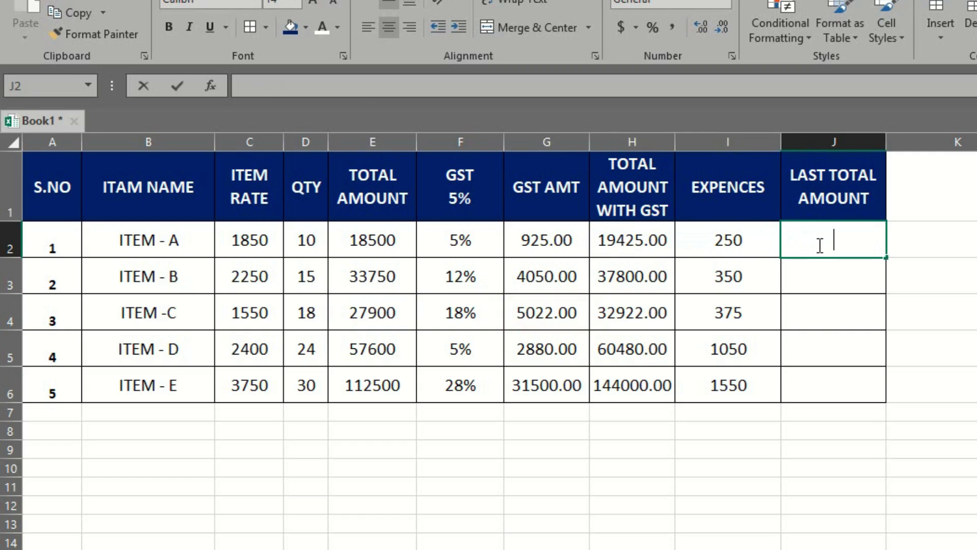
type("=")
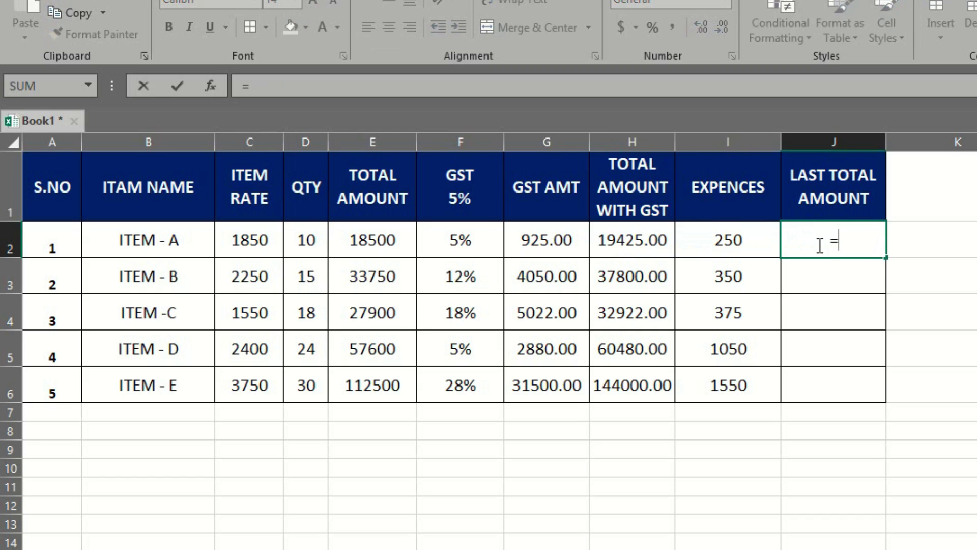
left_click(635, 239)
type("-")
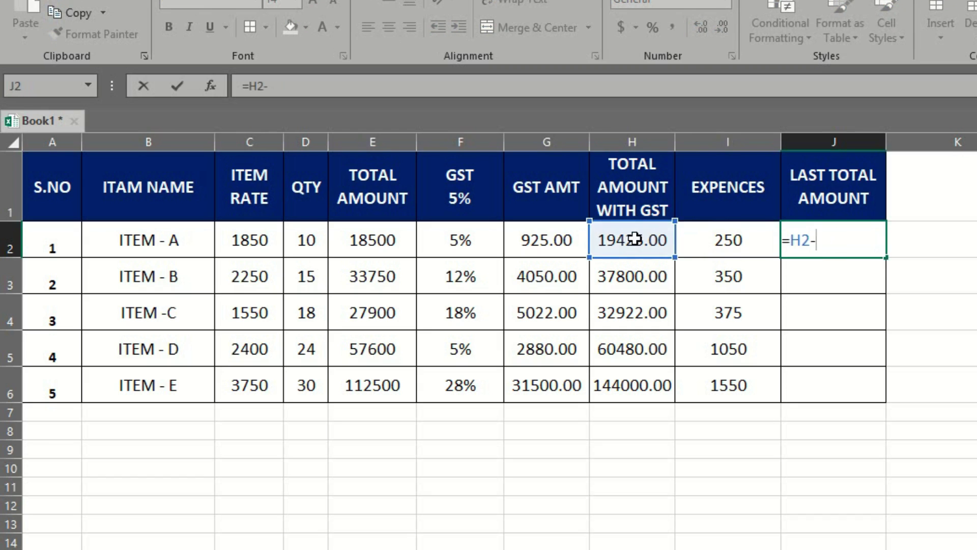
left_click(759, 235)
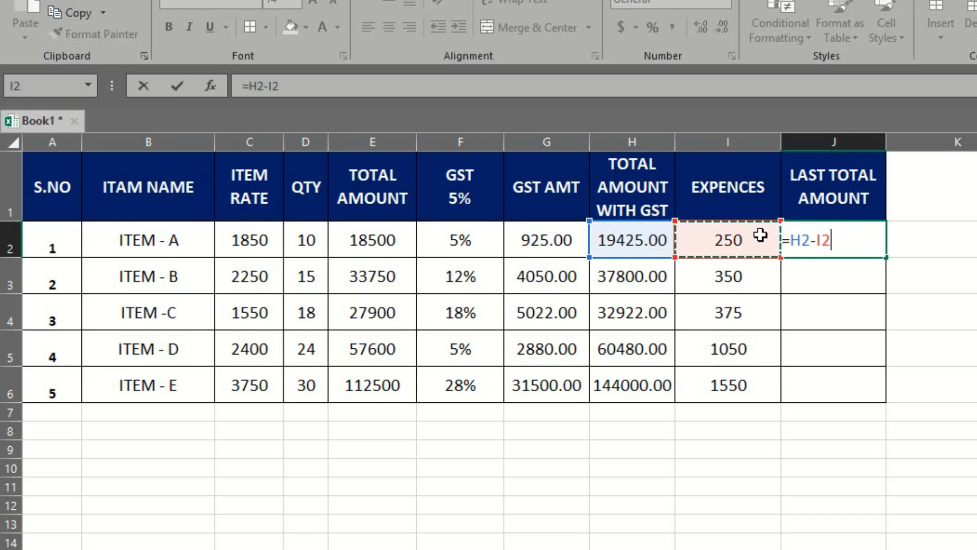
key("Return")
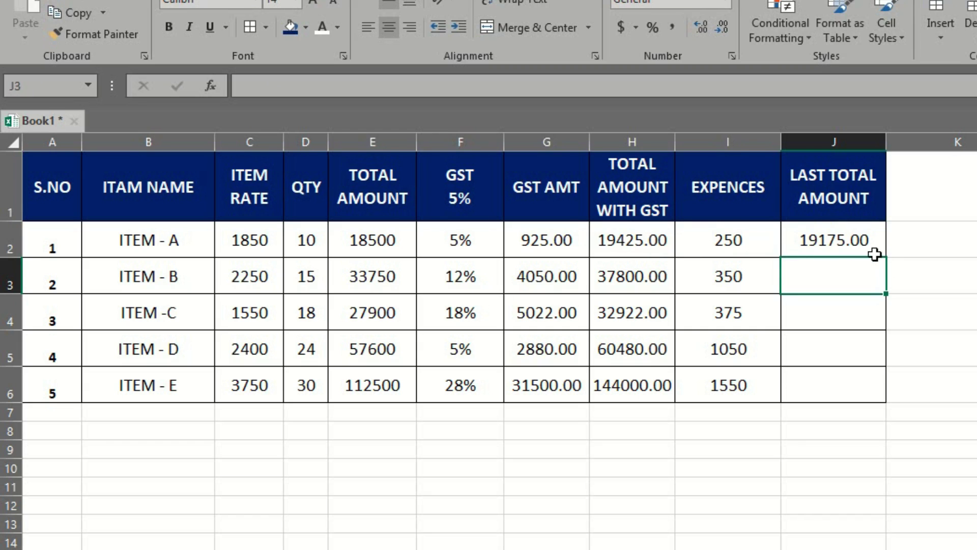
- Fill the last total amount formula from J2 down through J6 and check ITEM - E's result against its total with GST and expenses
left_click(845, 248)
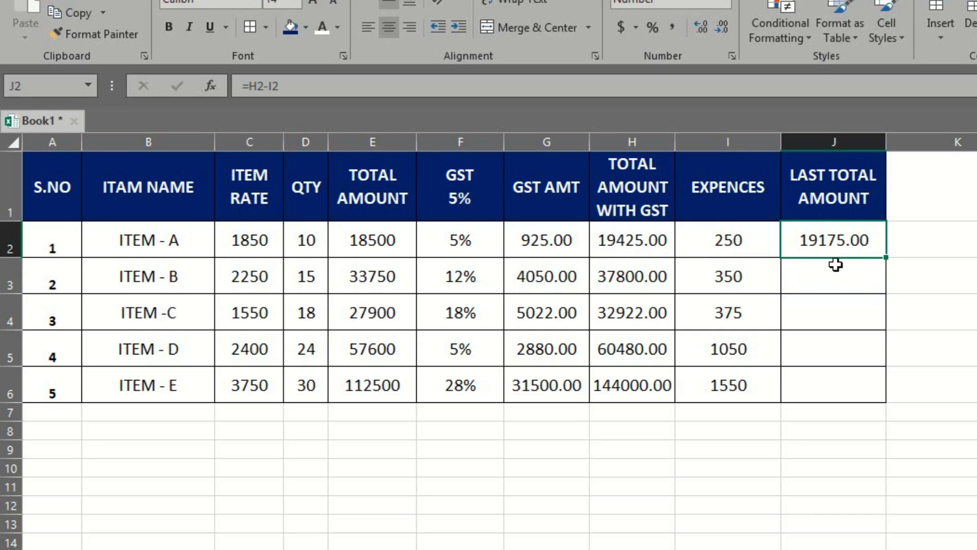
left_click_drag(887, 258, 875, 388)
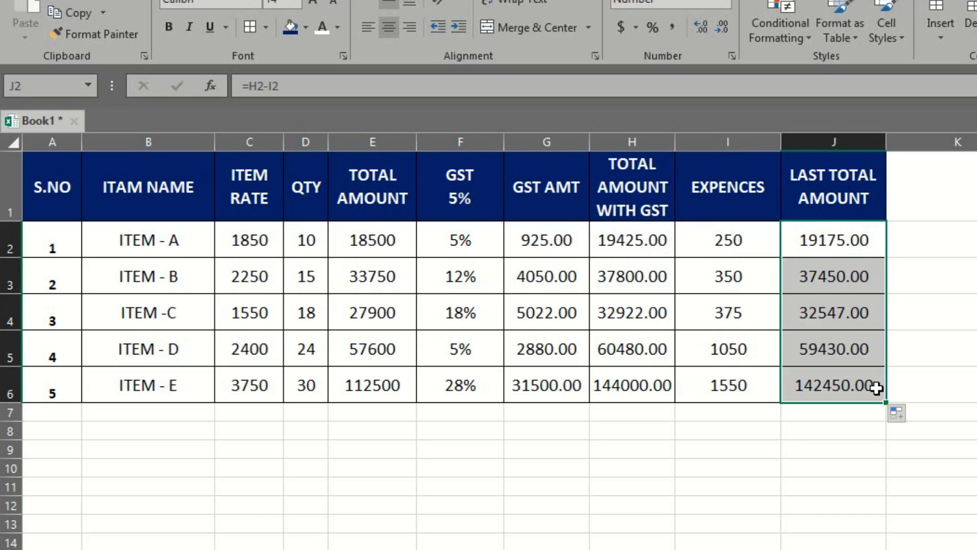
left_click(836, 386)
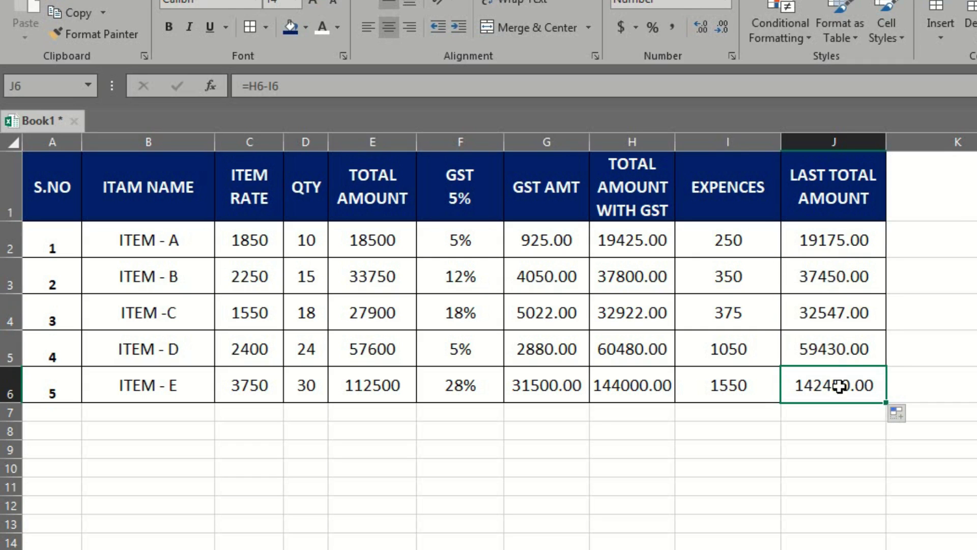
left_click(646, 389)
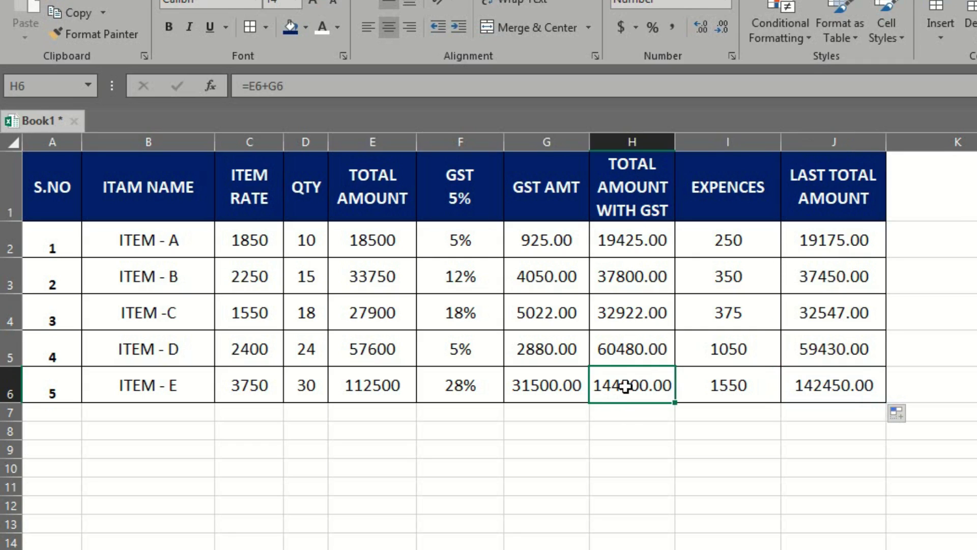
left_click(735, 385)
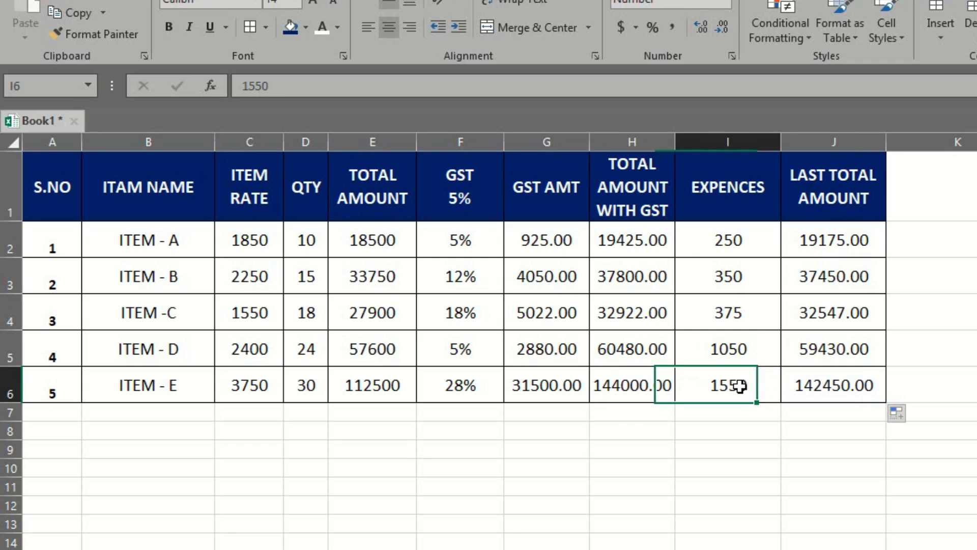
left_click(837, 387)
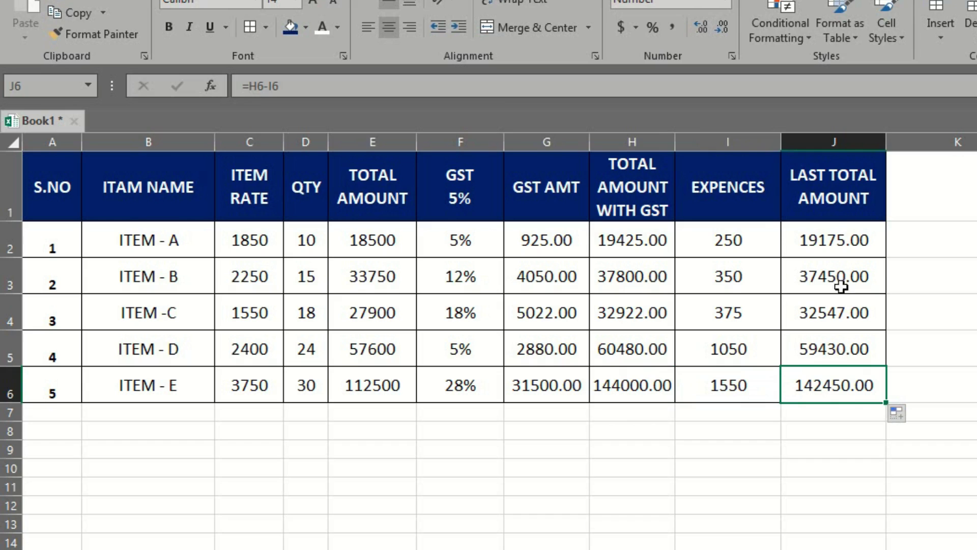
left_click_drag(832, 235, 834, 376)
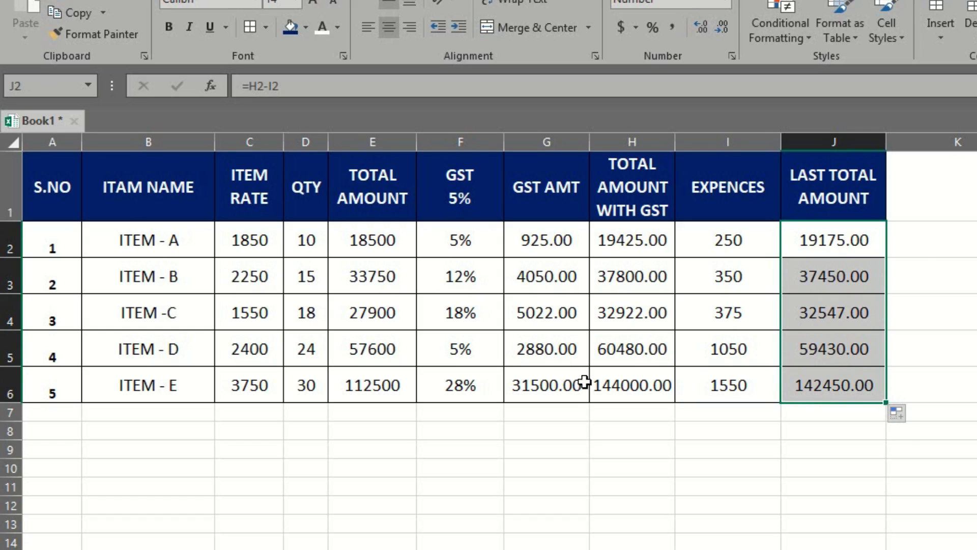
left_click(916, 389)
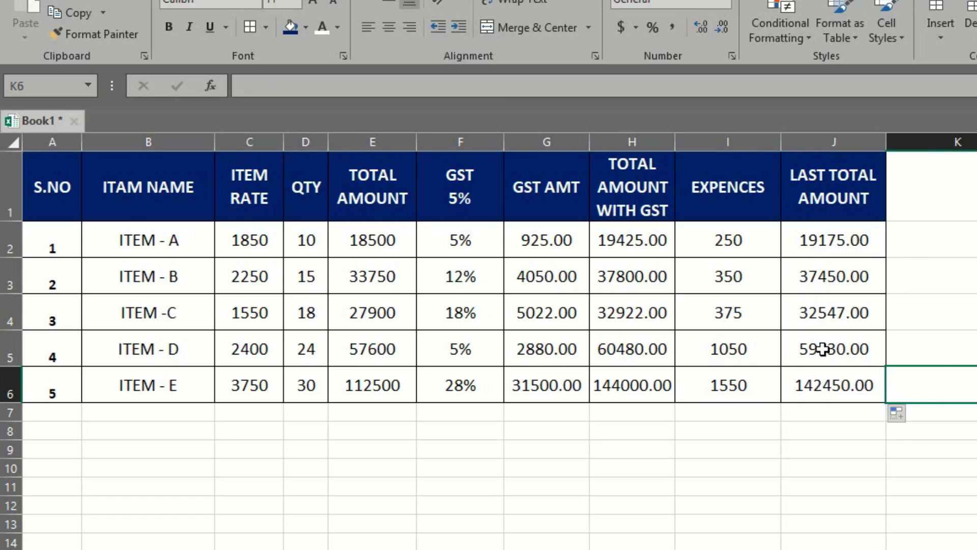
- Review the total amount, GST percentage, total with GST, expenses and last total amount columns across rows 2 to 6
left_click(467, 241)
left_click(373, 243)
key("ctrl+shift+Down")
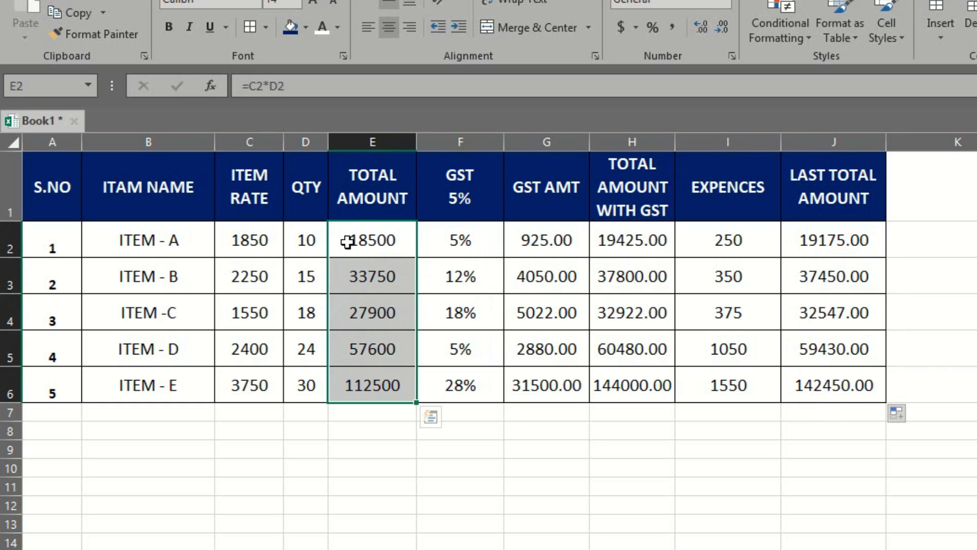
left_click_drag(373, 239, 373, 386)
left_click_drag(447, 240, 451, 374)
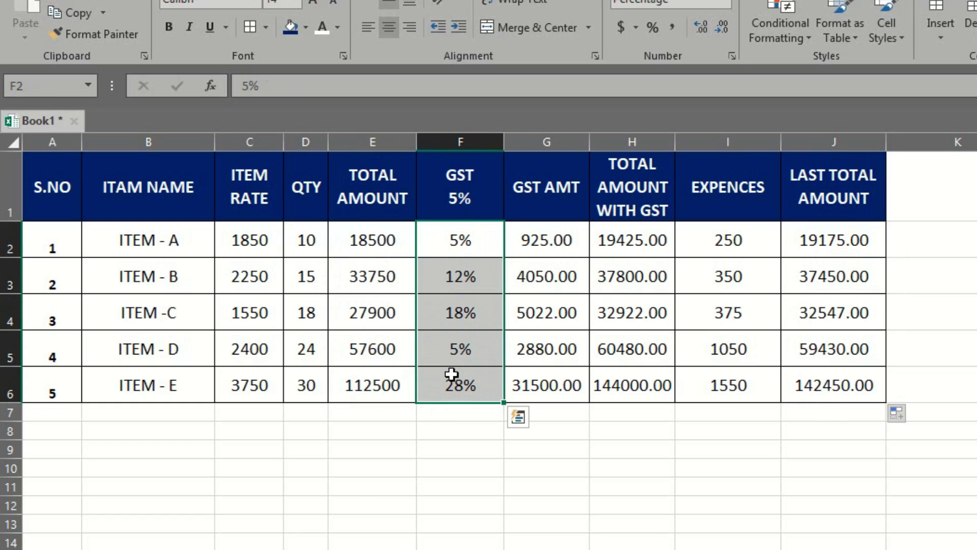
left_click_drag(647, 253, 651, 381)
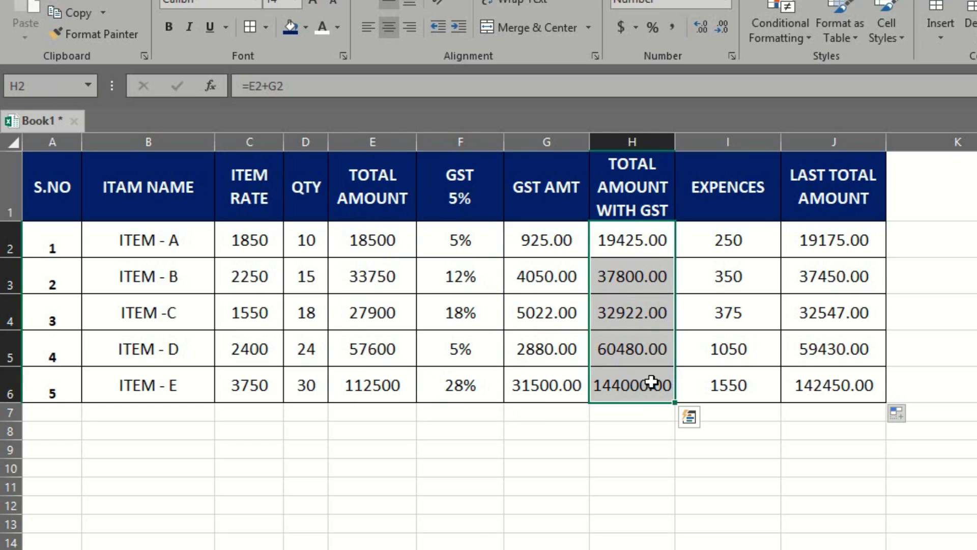
left_click_drag(739, 251, 745, 375)
left_click_drag(862, 239, 857, 372)
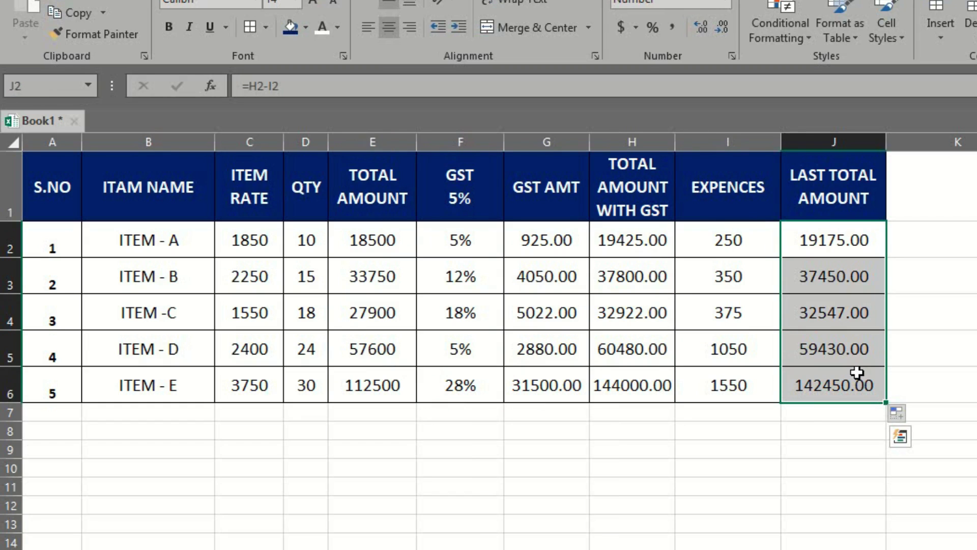